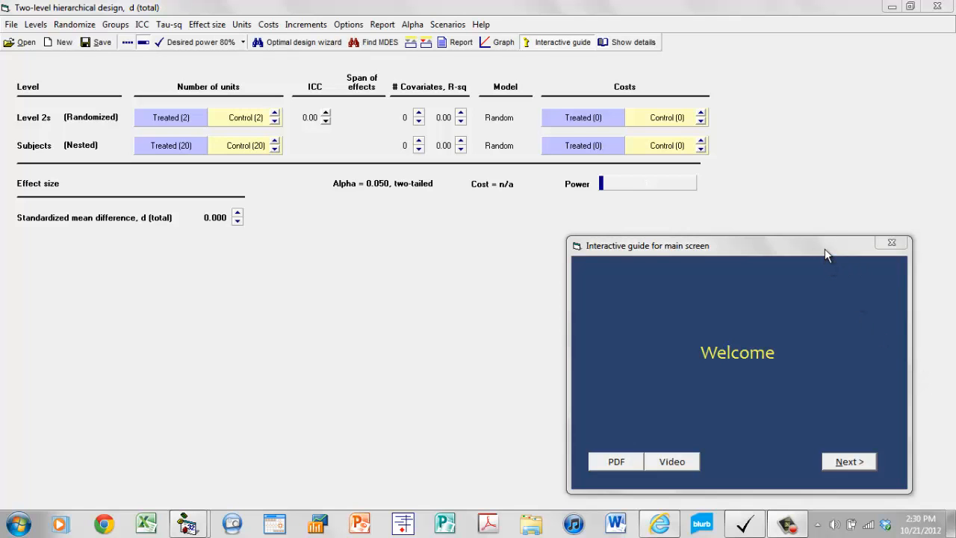
# Move the interactive guide window and page from its Welcome screen through the effect size pages to Part 3, The study design
pyautogui.moveTo(824, 254); pyautogui.dragTo(687, 239)
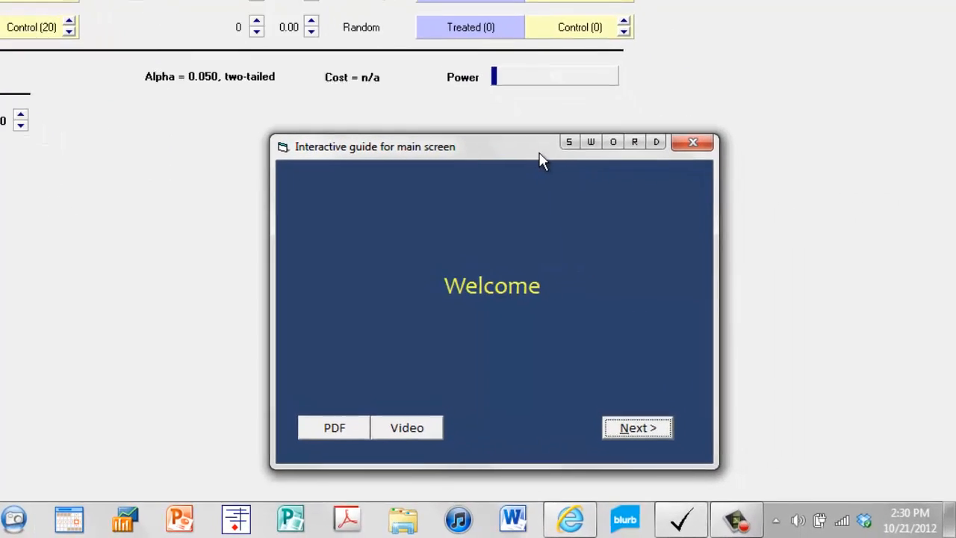
pyautogui.moveTo(538, 153); pyautogui.dragTo(540, 141)
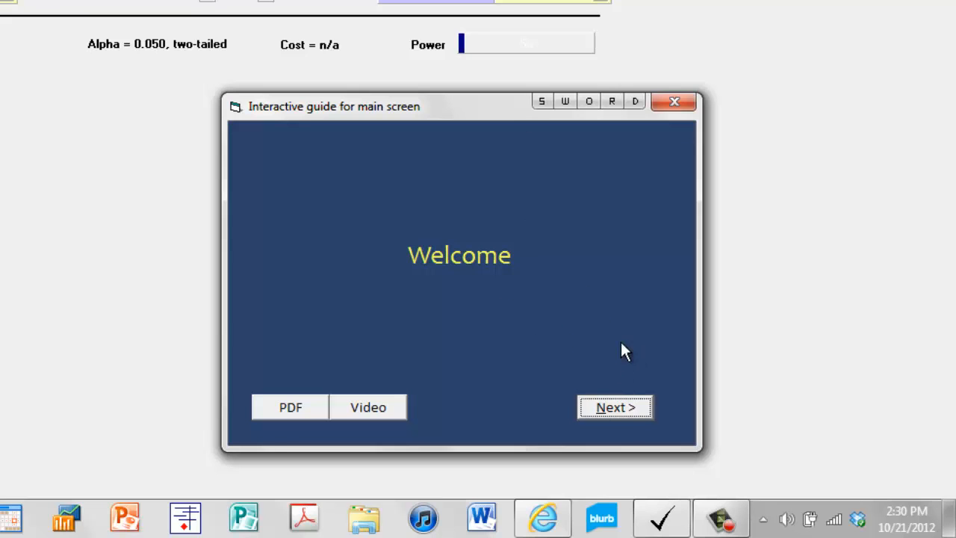
pyautogui.click(624, 409)
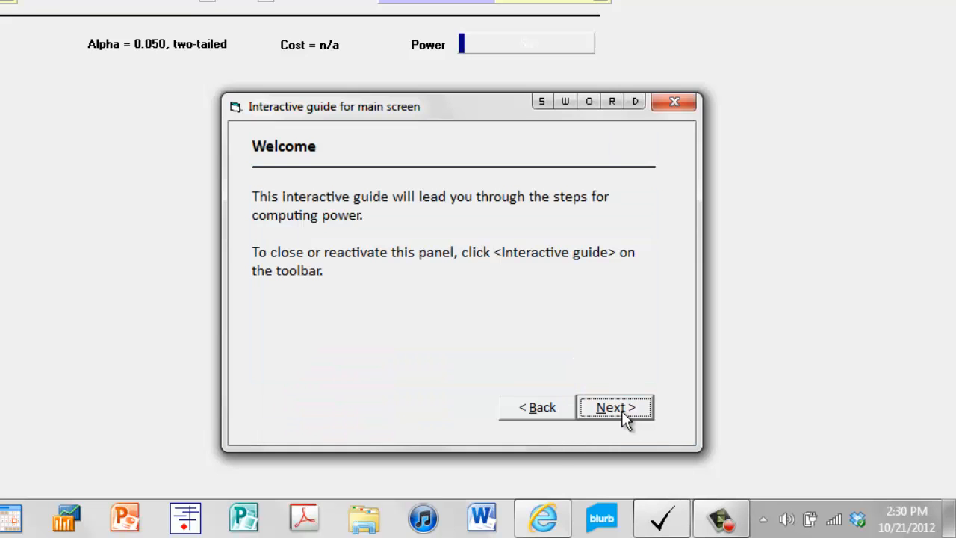
pyautogui.click(623, 411)
pyautogui.click(623, 411)
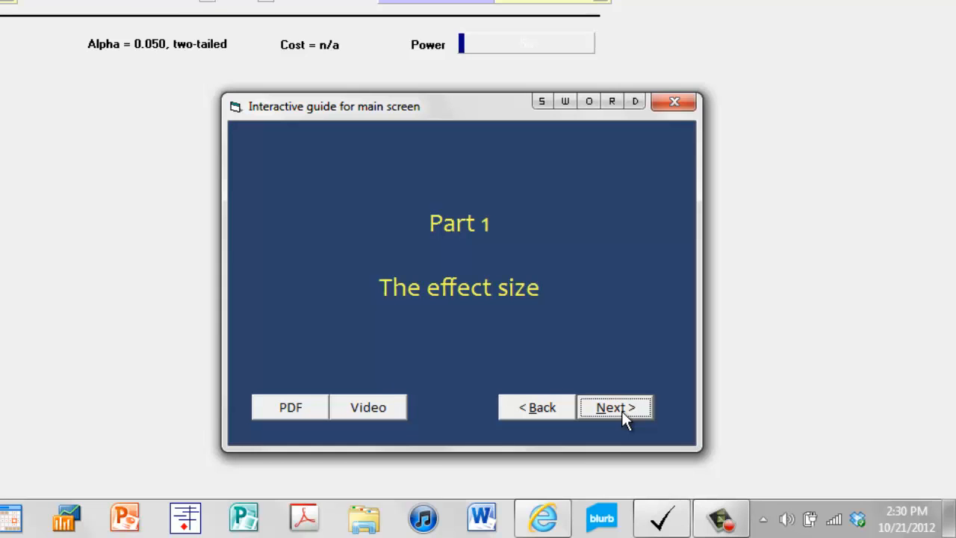
pyautogui.click(622, 410)
pyautogui.click(622, 411)
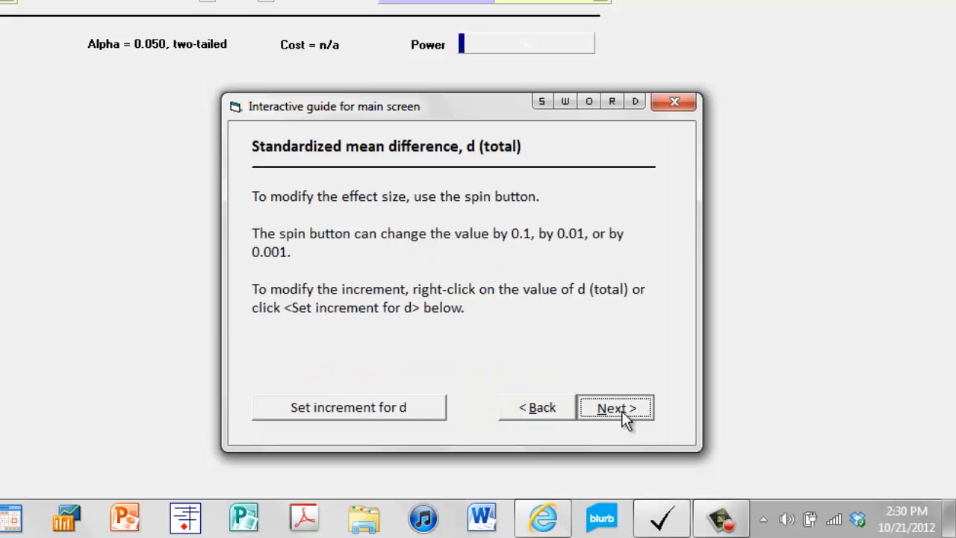
pyautogui.click(622, 409)
pyautogui.click(622, 410)
pyautogui.click(622, 409)
pyautogui.click(623, 409)
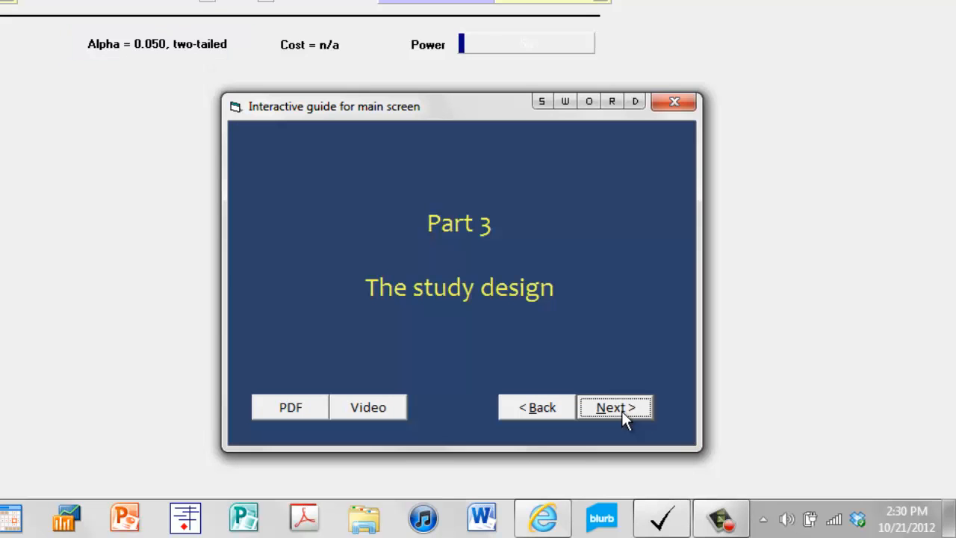
# Page through the guide's study design and number of units parts to the first explanatory page of Part 5, ICC or span of means
pyautogui.click(621, 411)
pyautogui.click(621, 410)
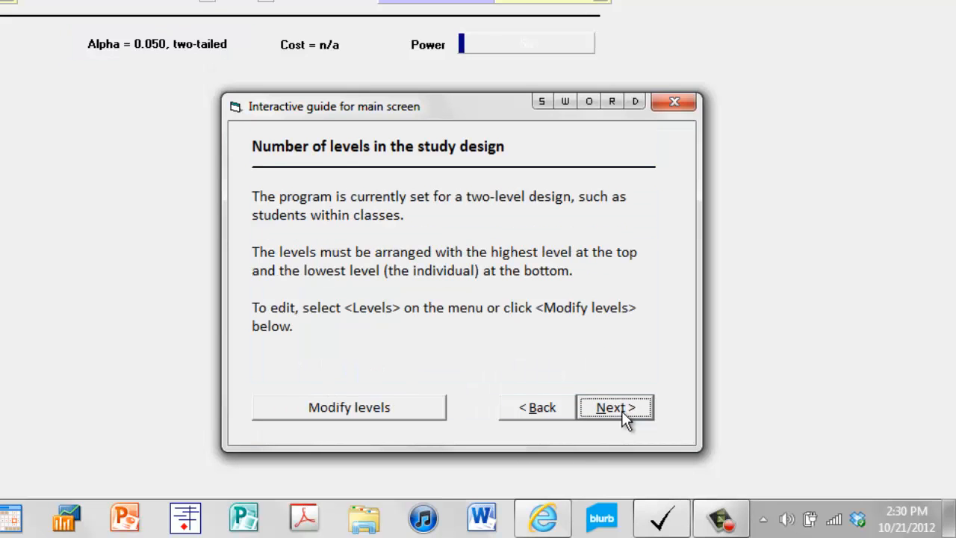
pyautogui.click(622, 411)
pyautogui.click(622, 411)
pyautogui.click(622, 411)
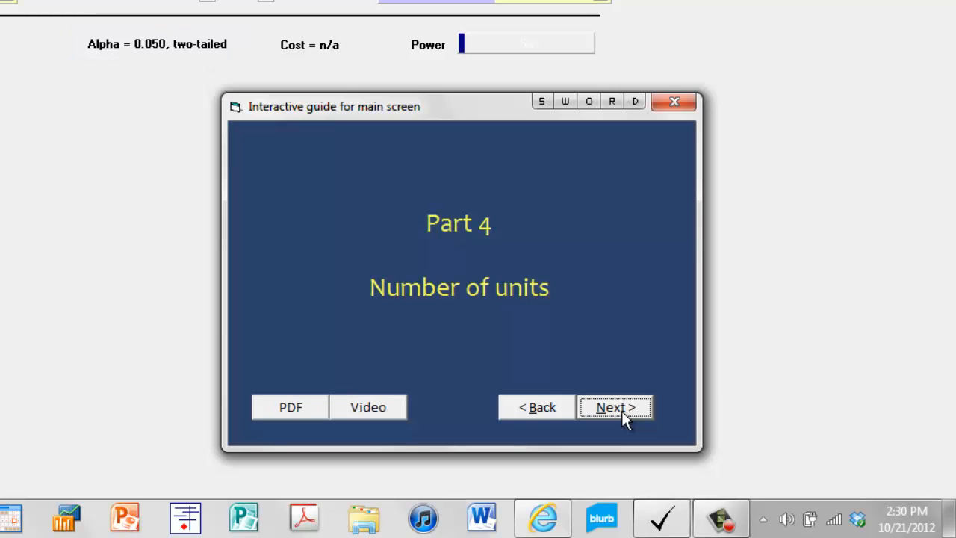
pyautogui.click(622, 411)
pyautogui.click(622, 411)
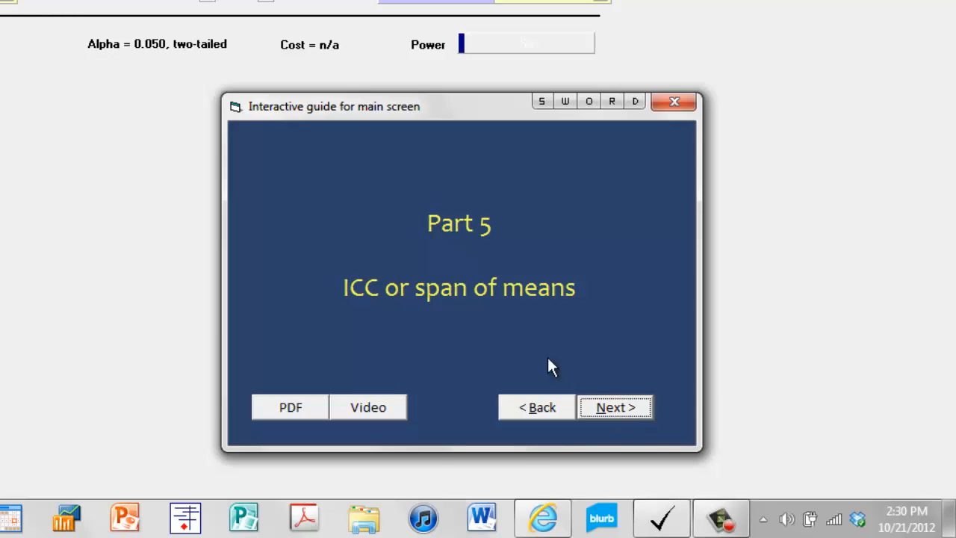
pyautogui.click(615, 408)
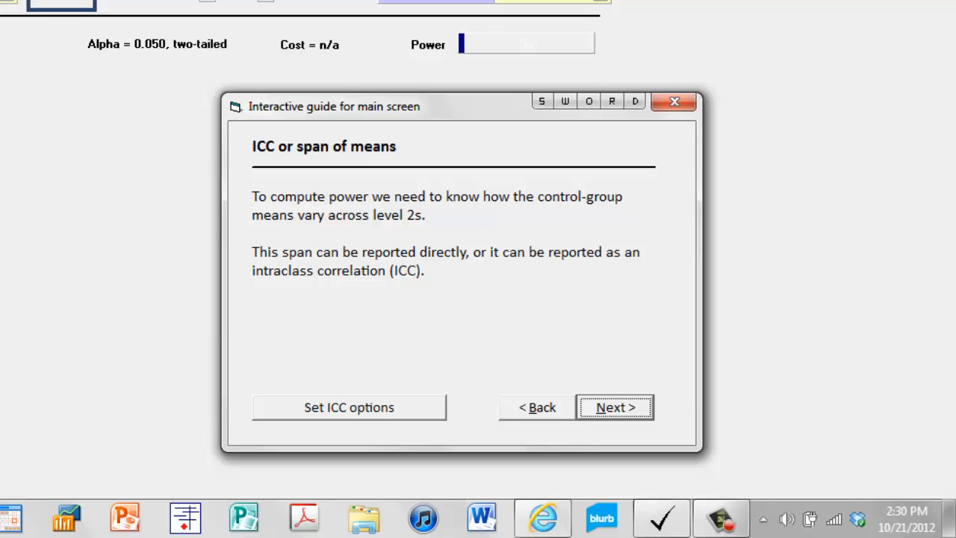
# Rename the design's levels, using Schools for the cluster and Students for the individual
pyautogui.click(62, 175)
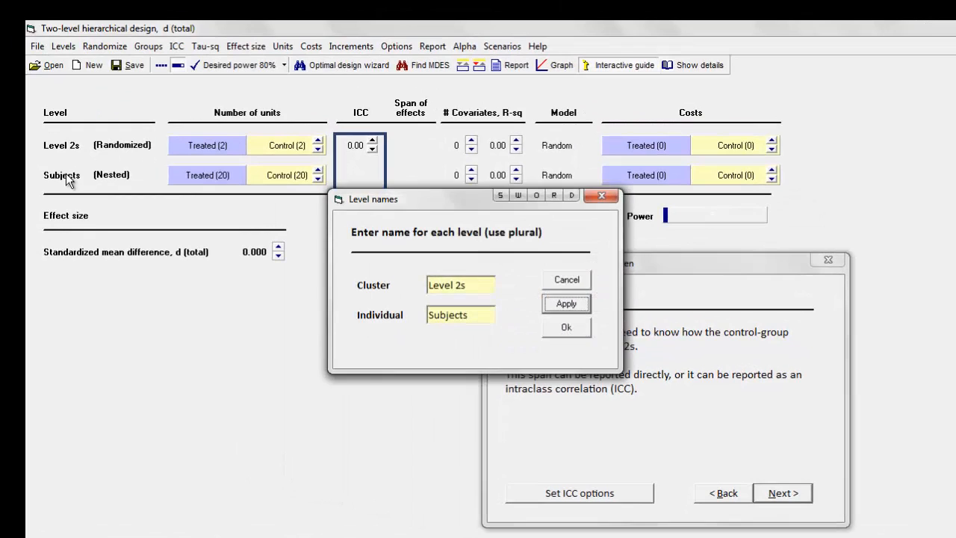
pyautogui.click(478, 284)
pyautogui.write('Sc')
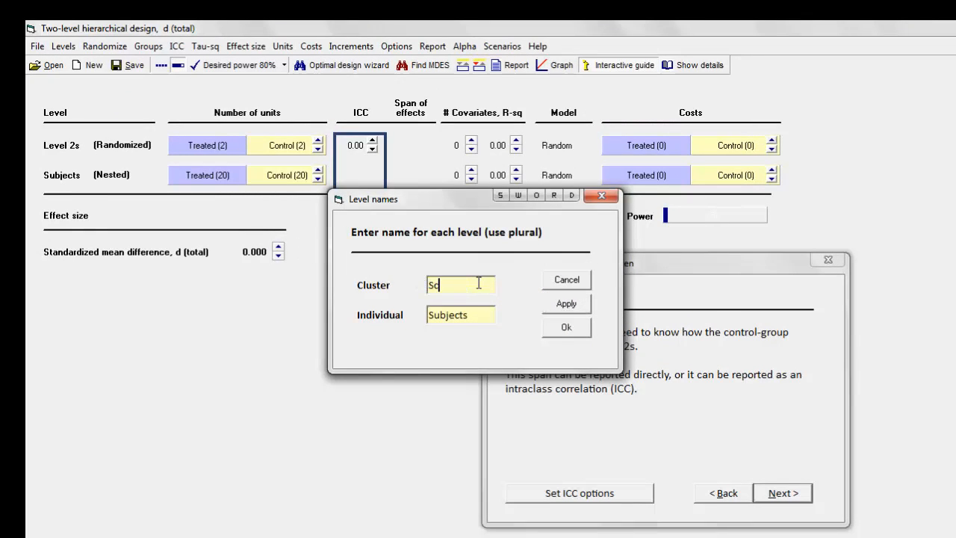
pyautogui.write('hools')
pyautogui.click(478, 312)
pyautogui.write('Studen')
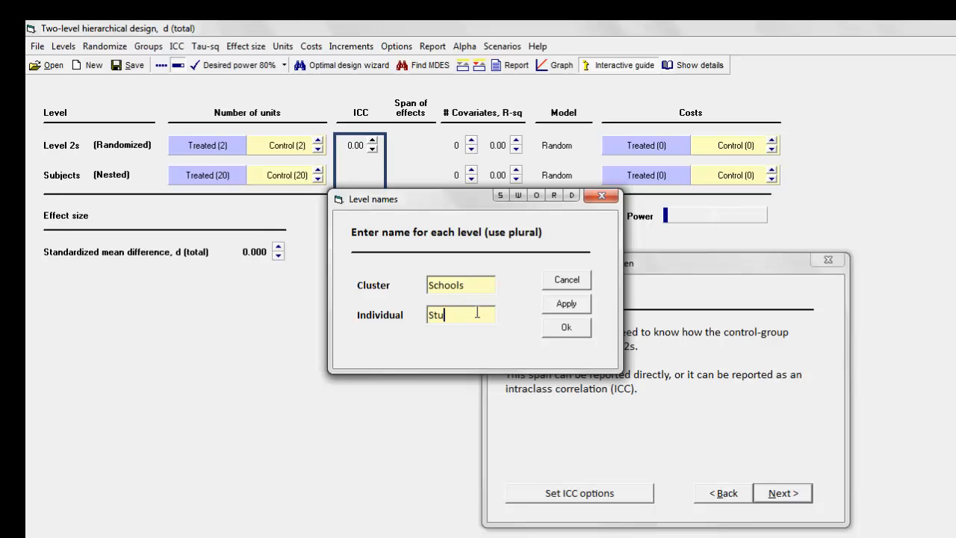
pyautogui.write('ts')
pyautogui.click(566, 327)
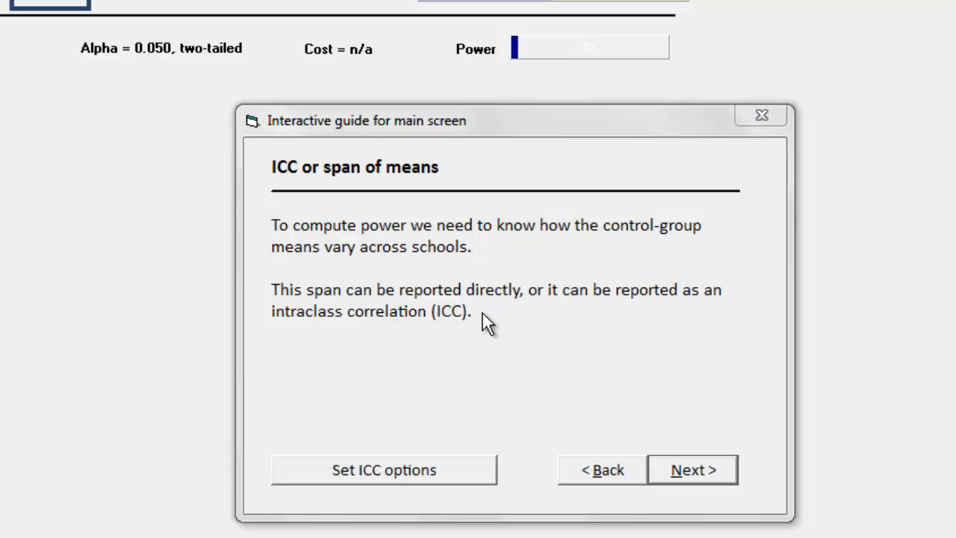
# Advance the guide to its control-group mean page and set the control group's overall mean to 500
pyautogui.click(715, 467)
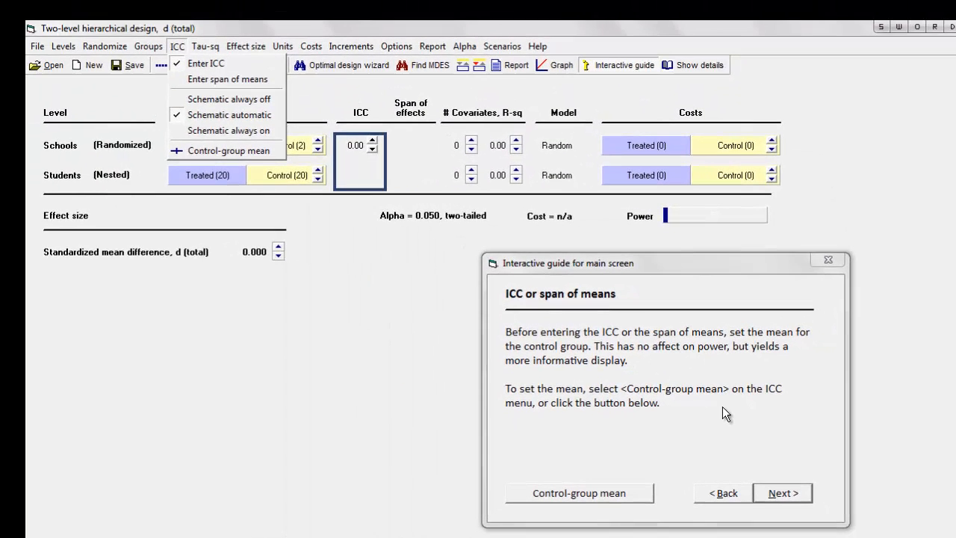
pyautogui.click(722, 407)
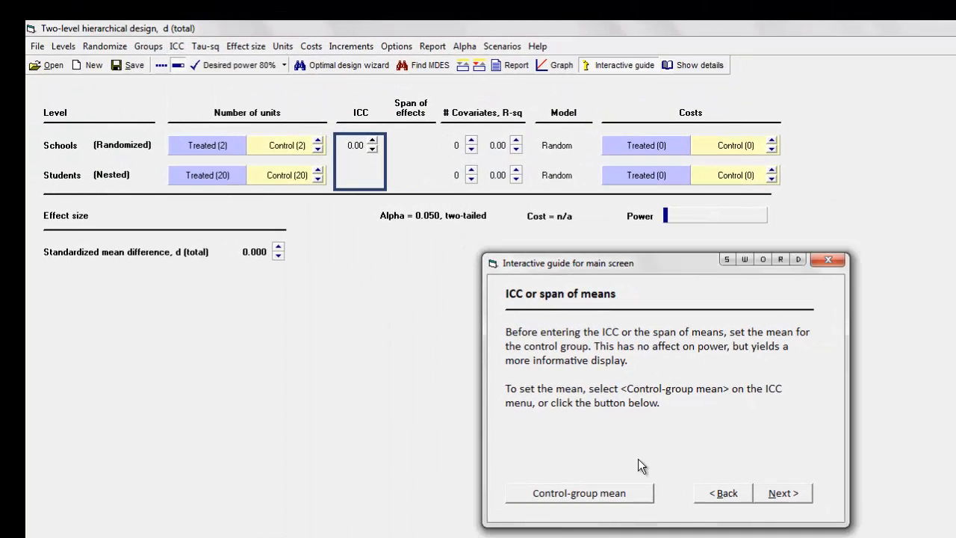
pyautogui.click(602, 494)
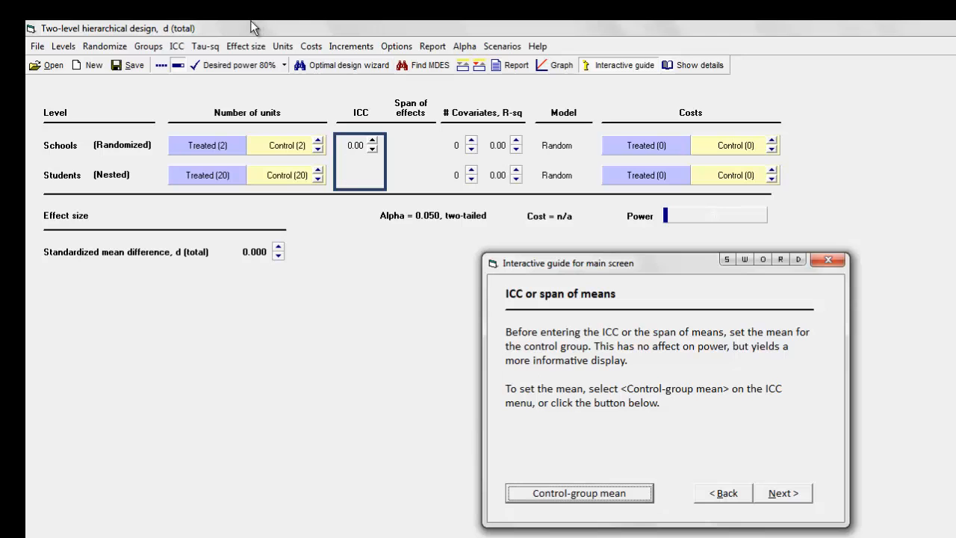
pyautogui.click(175, 47)
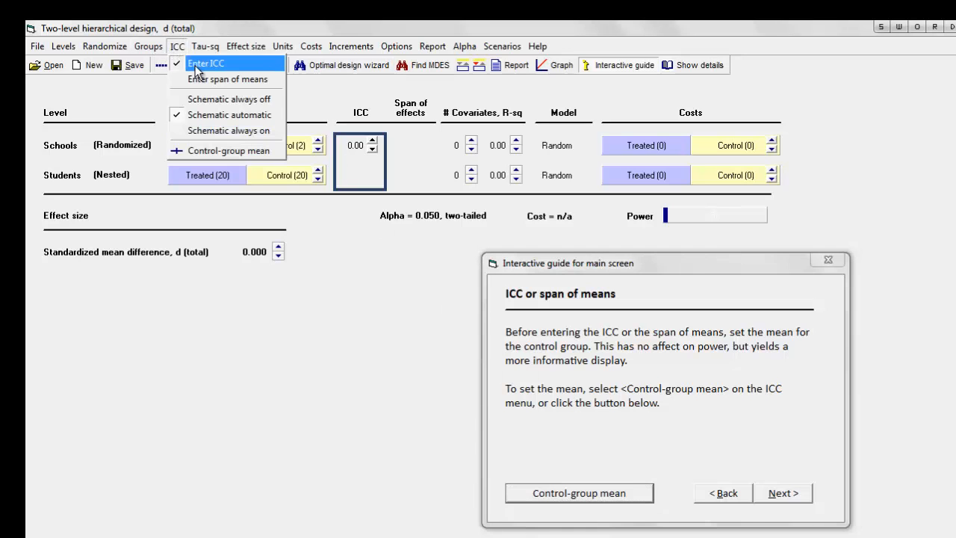
pyautogui.click(263, 153)
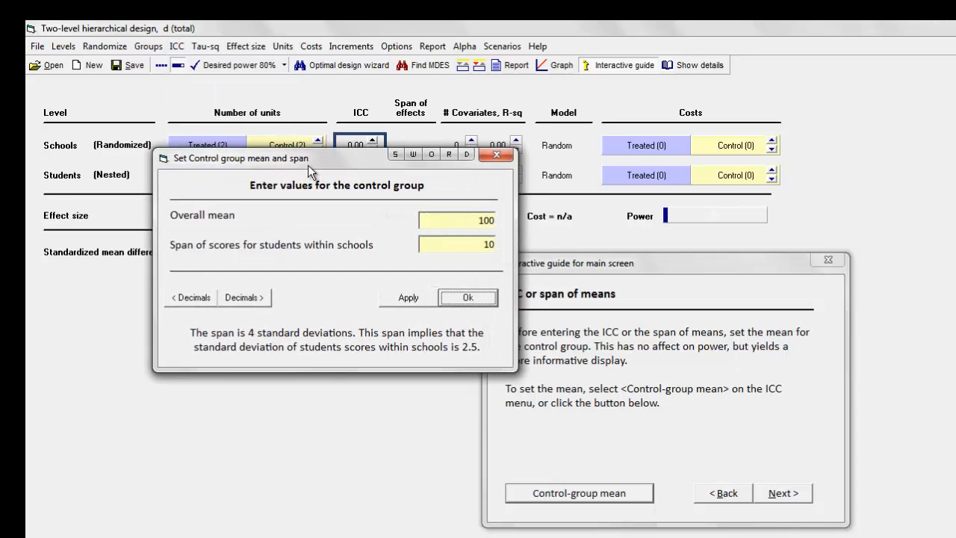
pyautogui.click(486, 220)
pyautogui.write('500')
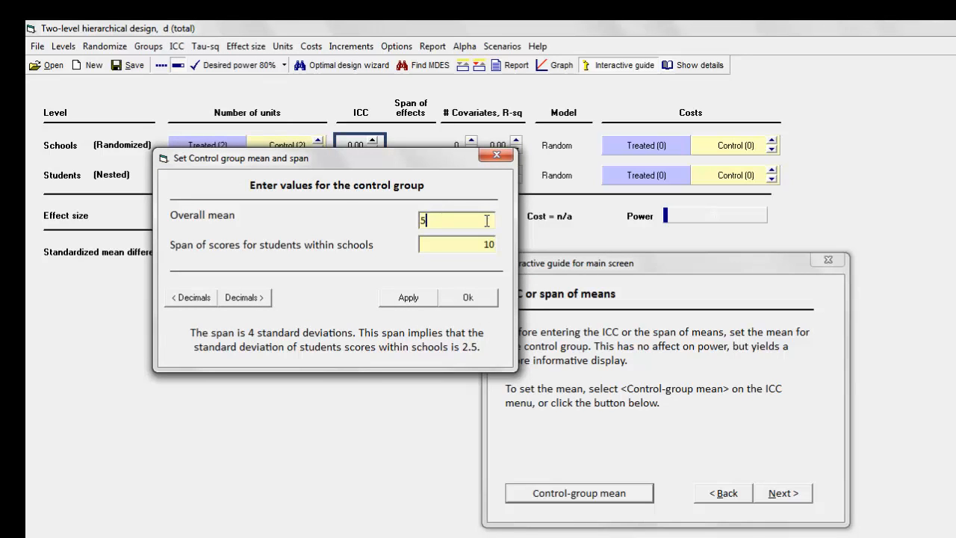
pyautogui.click(466, 295)
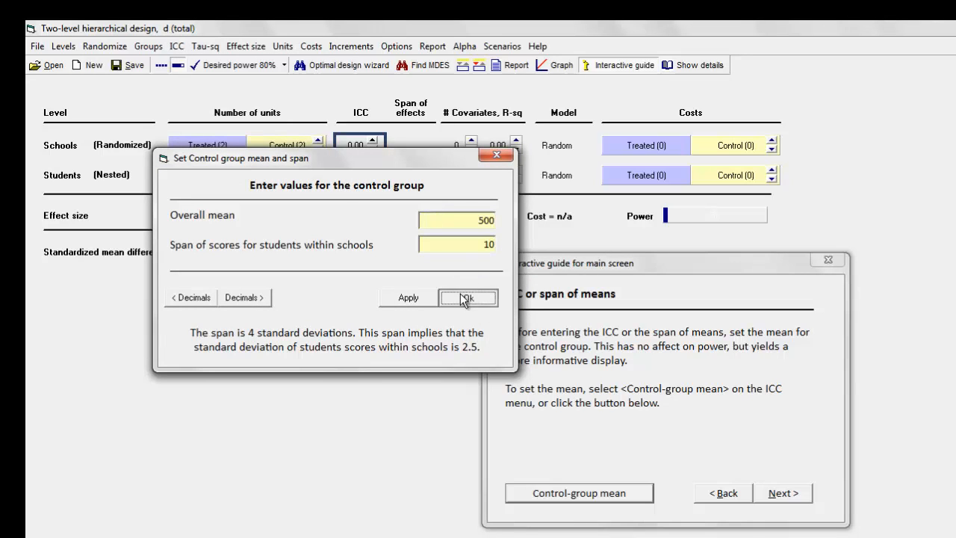
# Read the guide's remaining ICC pages up to Part 6, closing the schematic of ICC and range of means
pyautogui.click(782, 496)
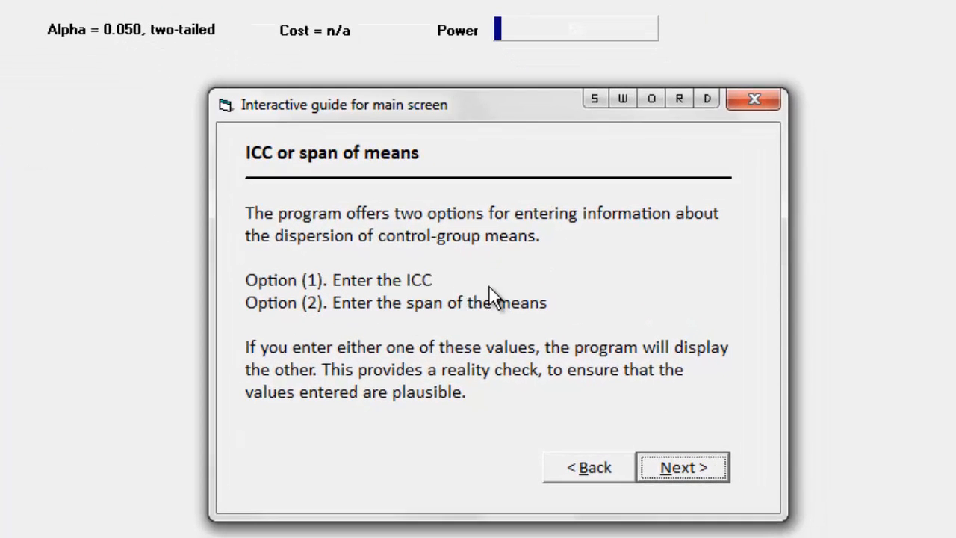
pyautogui.click(682, 467)
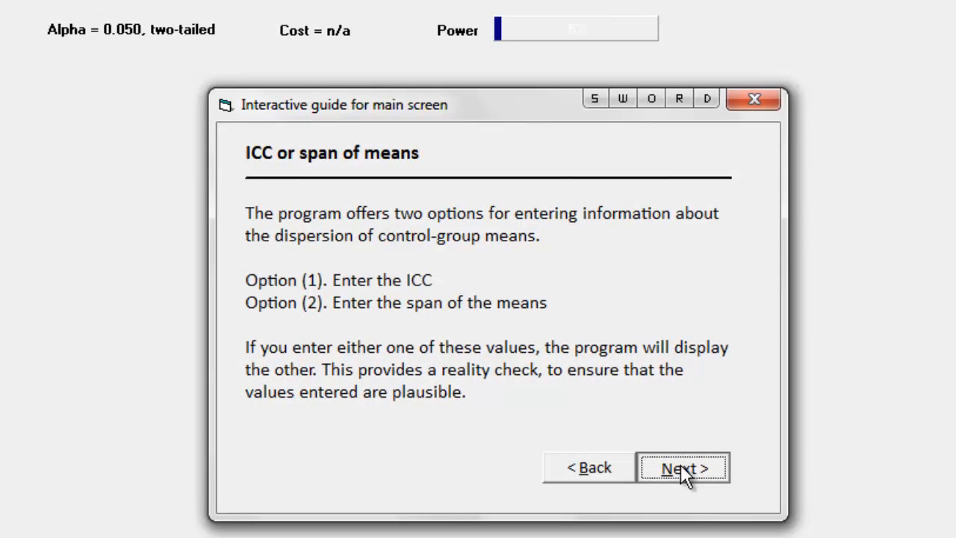
pyautogui.click(680, 464)
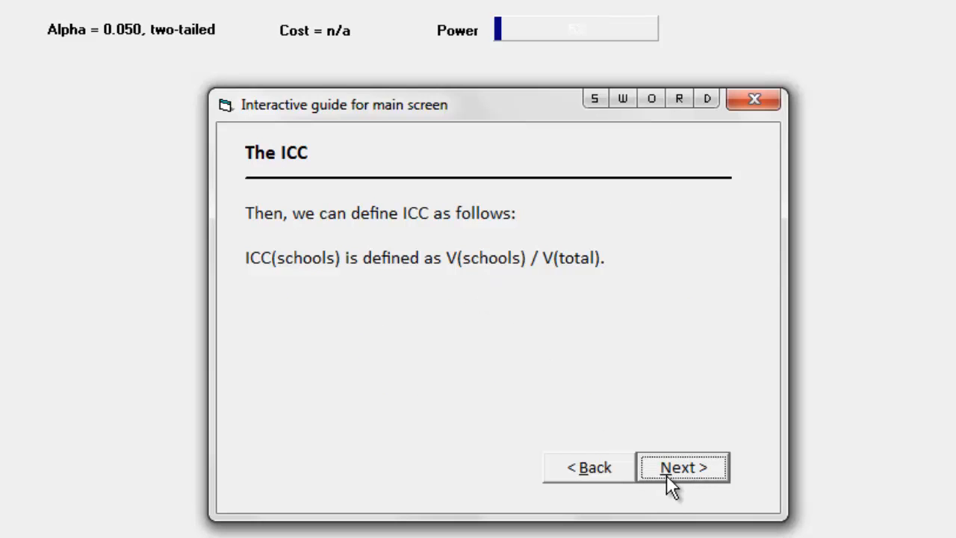
pyautogui.click(667, 474)
pyautogui.click(668, 473)
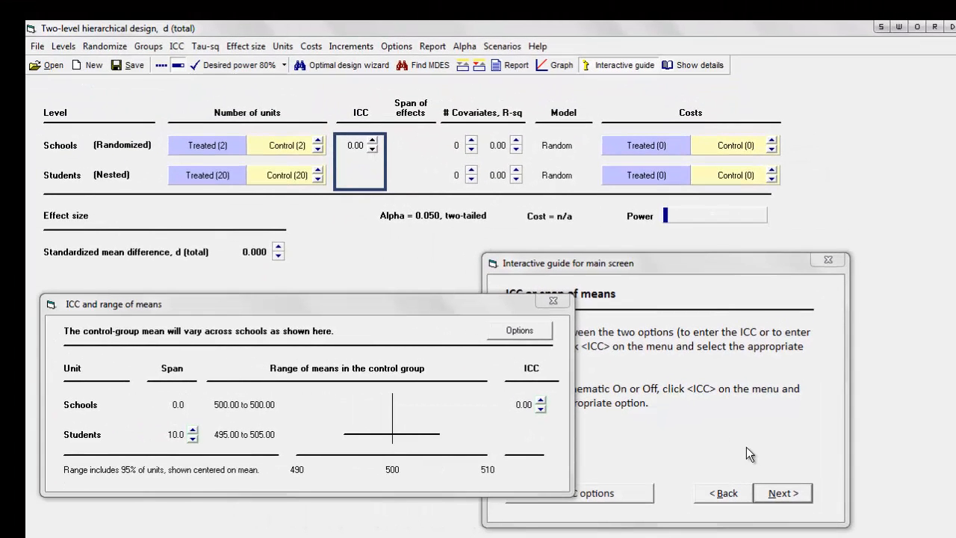
pyautogui.click(554, 301)
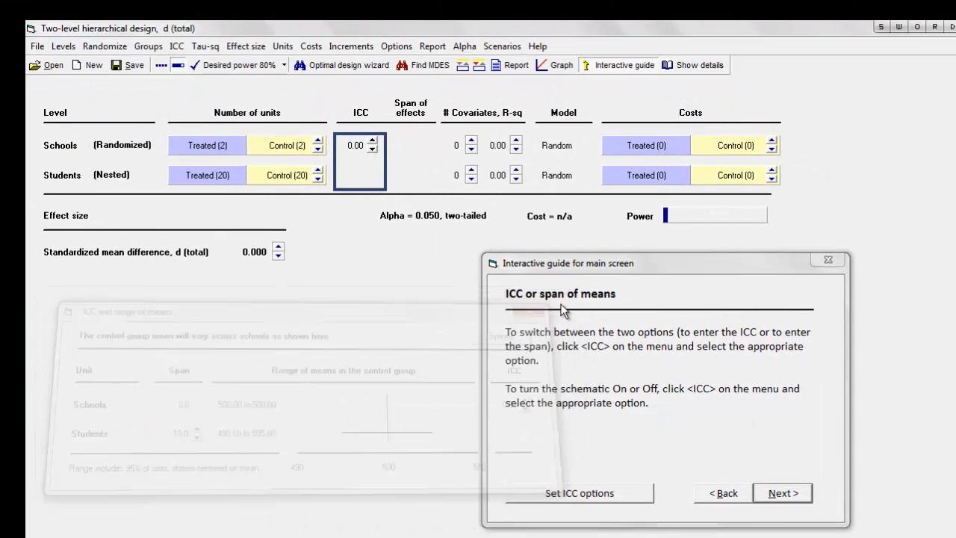
pyautogui.click(784, 494)
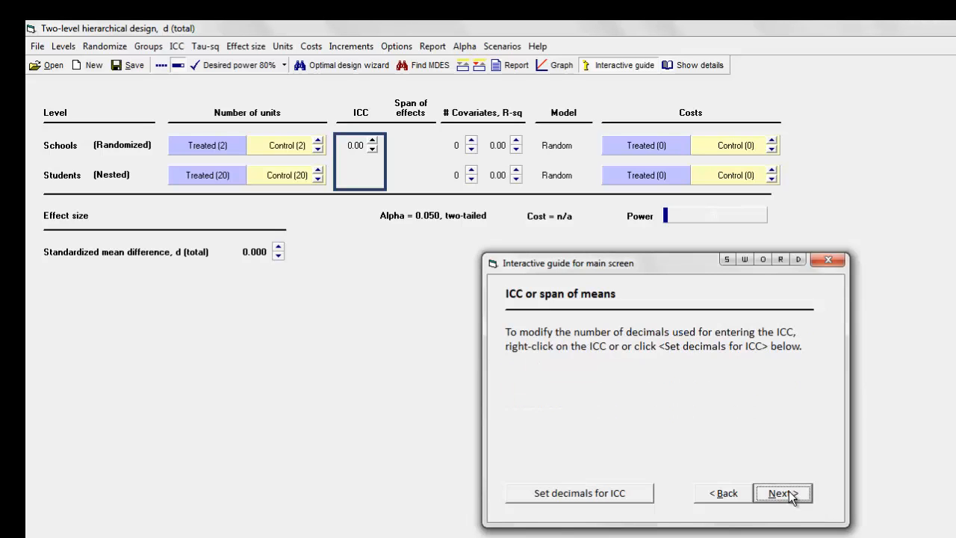
pyautogui.click(786, 494)
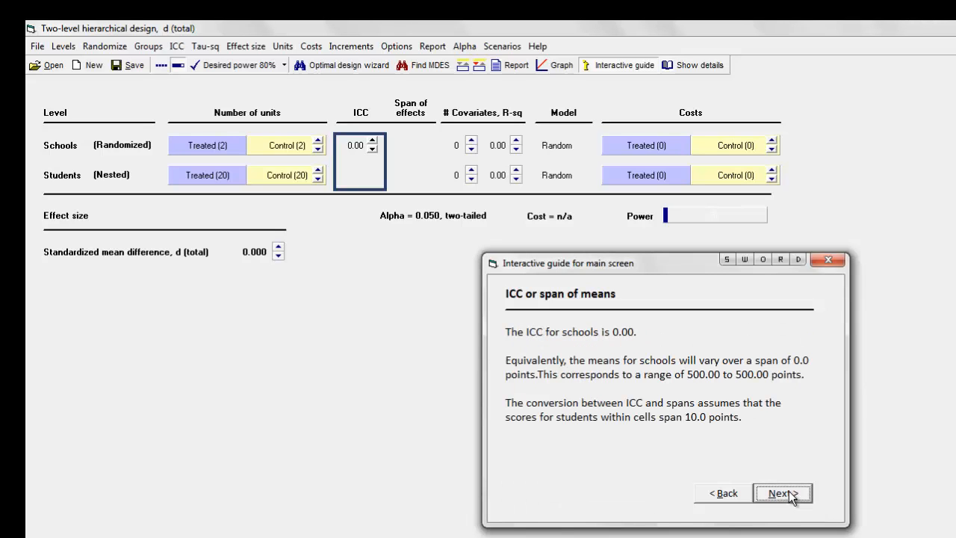
pyautogui.click(789, 496)
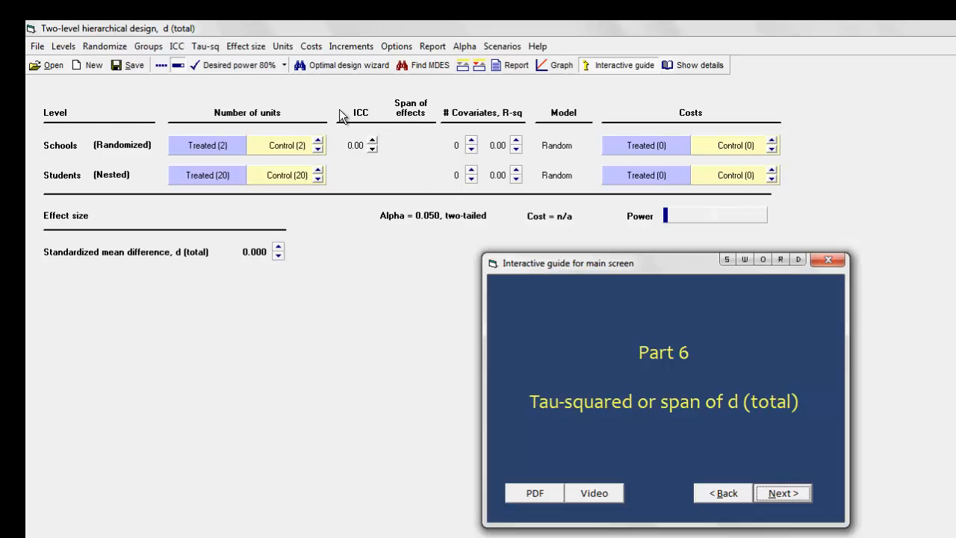
# Jump the guide to the study design part and to the covariates and R-squared part, and close the guide
pyautogui.click(63, 112)
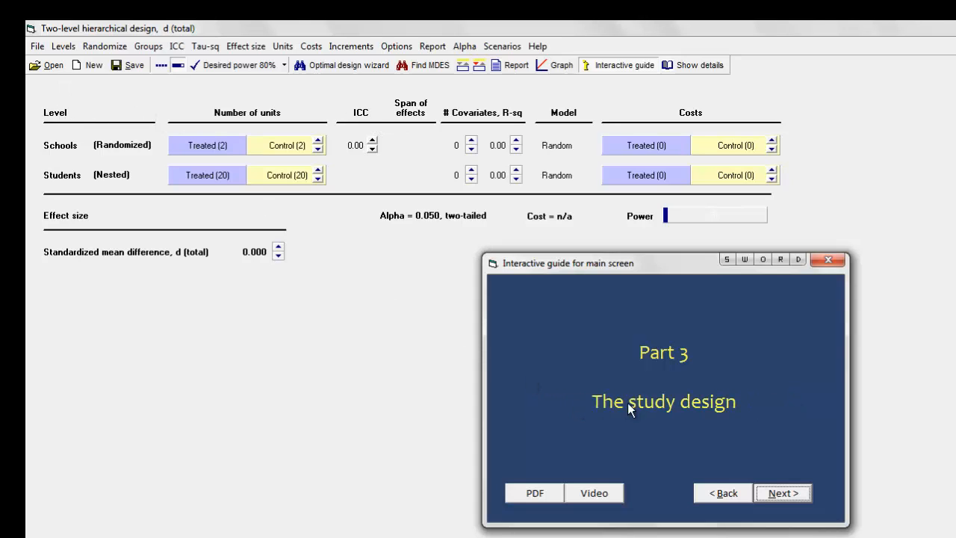
pyautogui.click(477, 111)
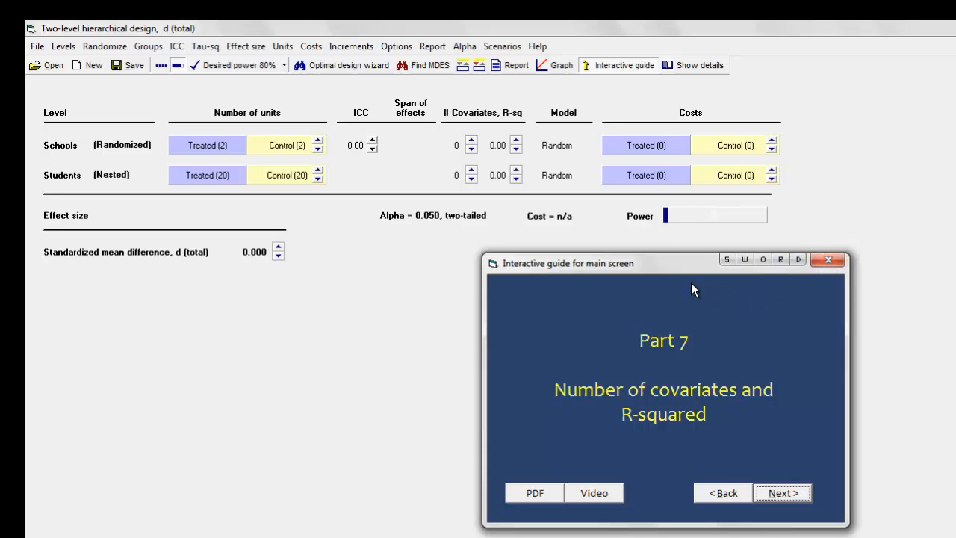
pyautogui.click(824, 263)
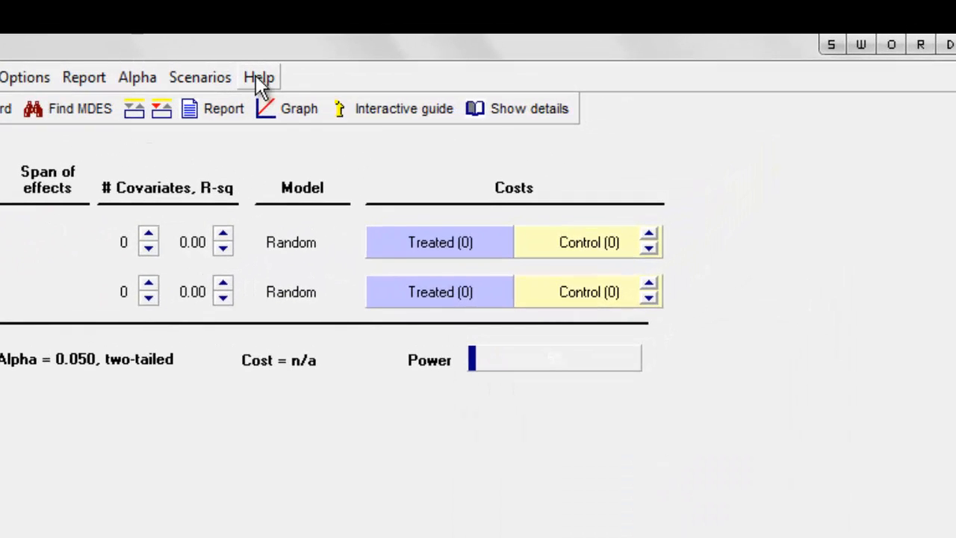
# Reopen the interactive guide and close it again
pyautogui.click(258, 78)
pyautogui.click(366, 108)
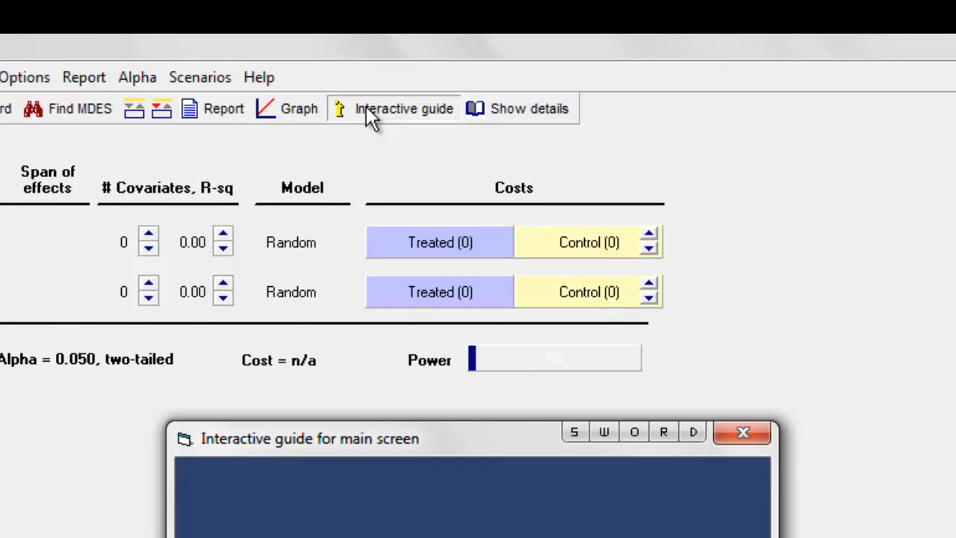
pyautogui.click(743, 433)
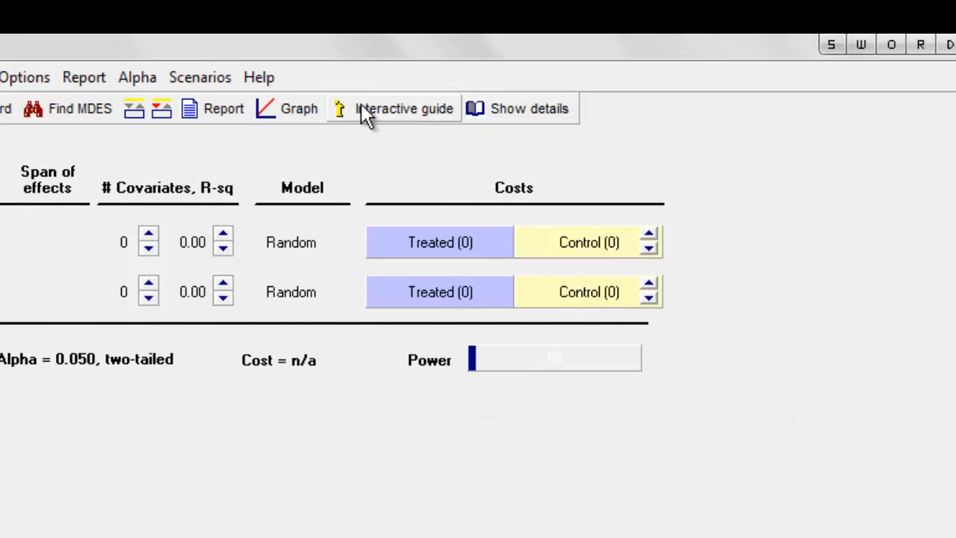
# Open the Details window alongside the power calculation
pyautogui.click(259, 78)
pyautogui.click(299, 131)
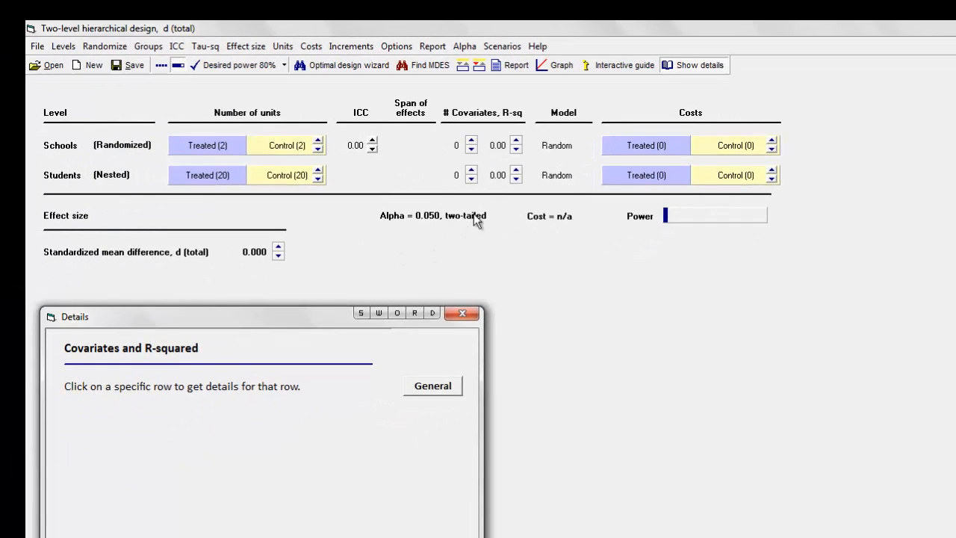
# Show the details for the schools' ICC, close the ICC and range of means schematic, and move the Details window clear of it
pyautogui.click(358, 149)
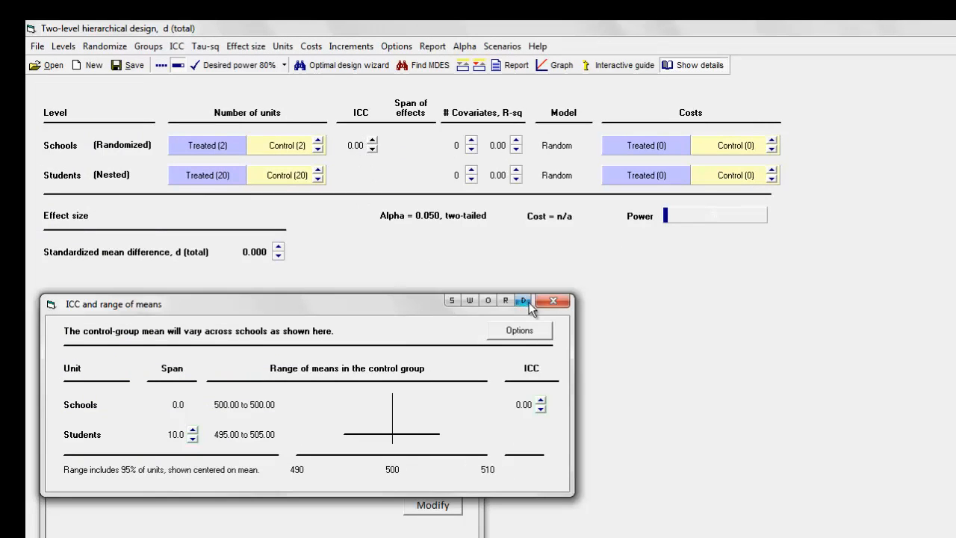
pyautogui.click(552, 301)
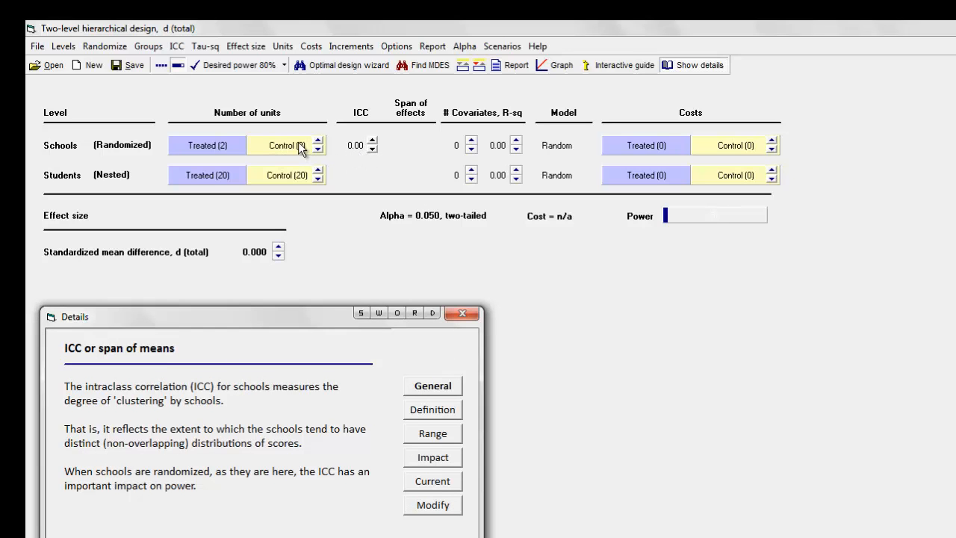
pyautogui.moveTo(298, 324); pyautogui.dragTo(663, 254)
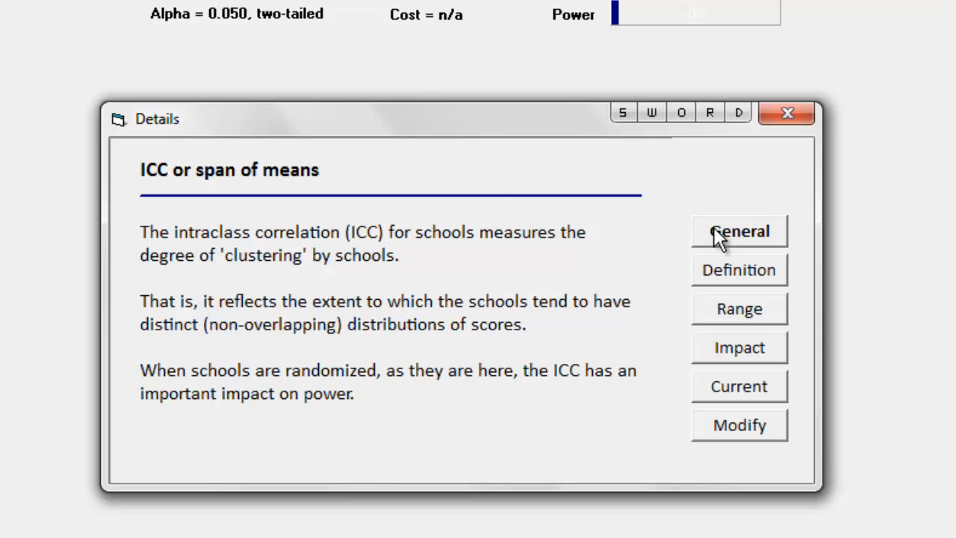
# Read the definition, range and impact explanations for the ICC in the Details window
pyautogui.click(748, 274)
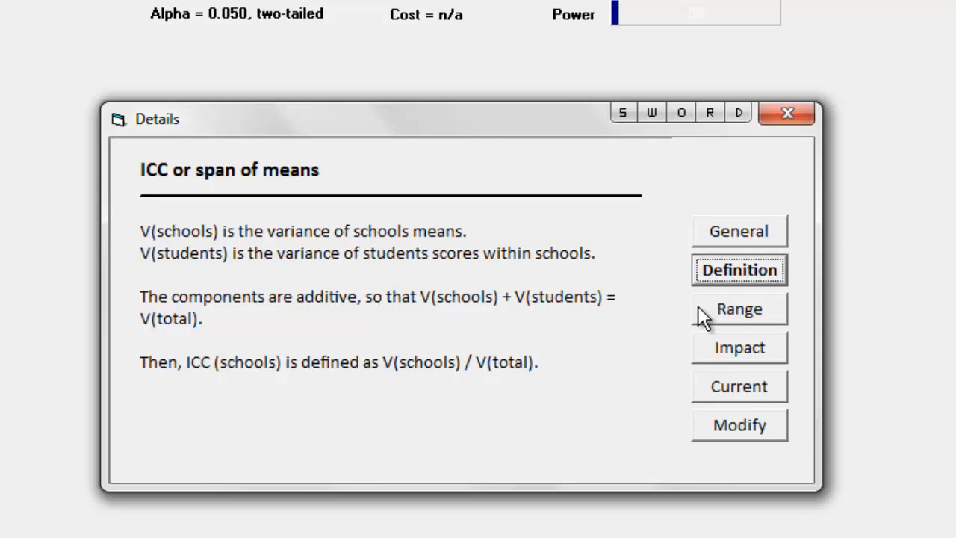
pyautogui.click(746, 313)
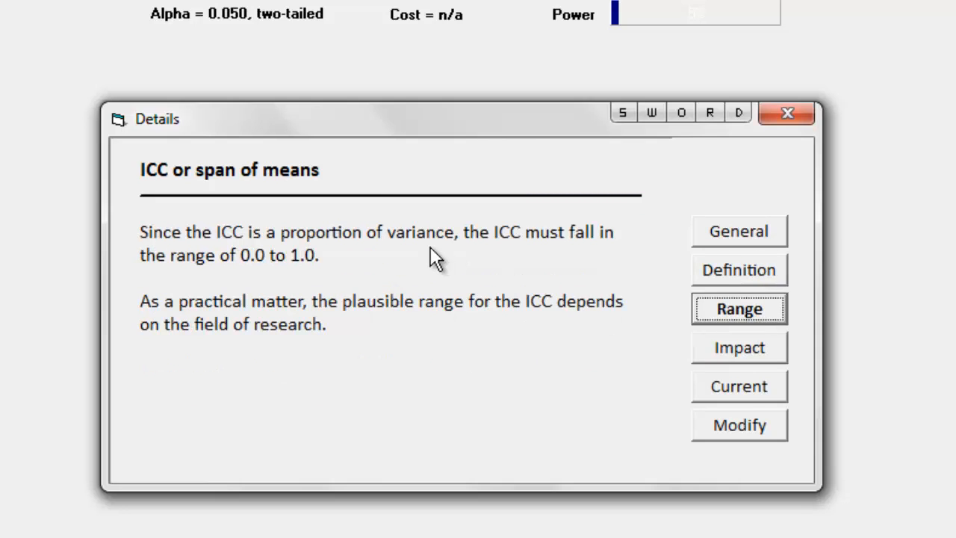
pyautogui.click(740, 355)
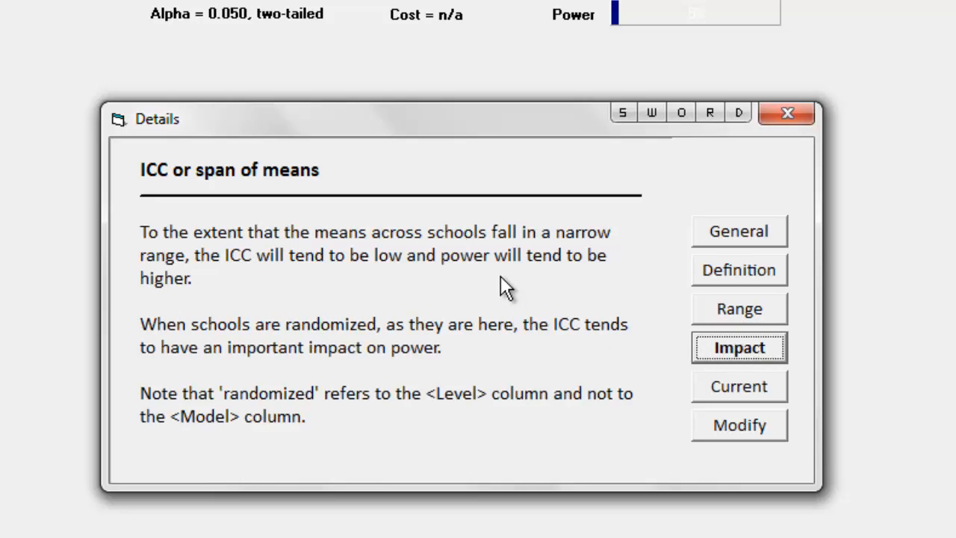
# Set the schools' ICC to 0.05, closing the schematic, and read the details on its current value and how to modify it
pyautogui.click(739, 389)
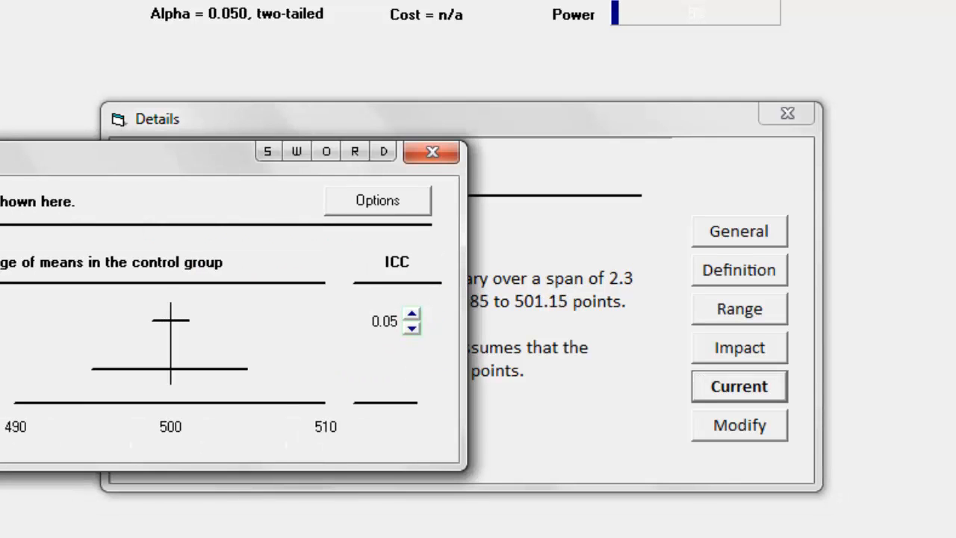
pyautogui.click(444, 154)
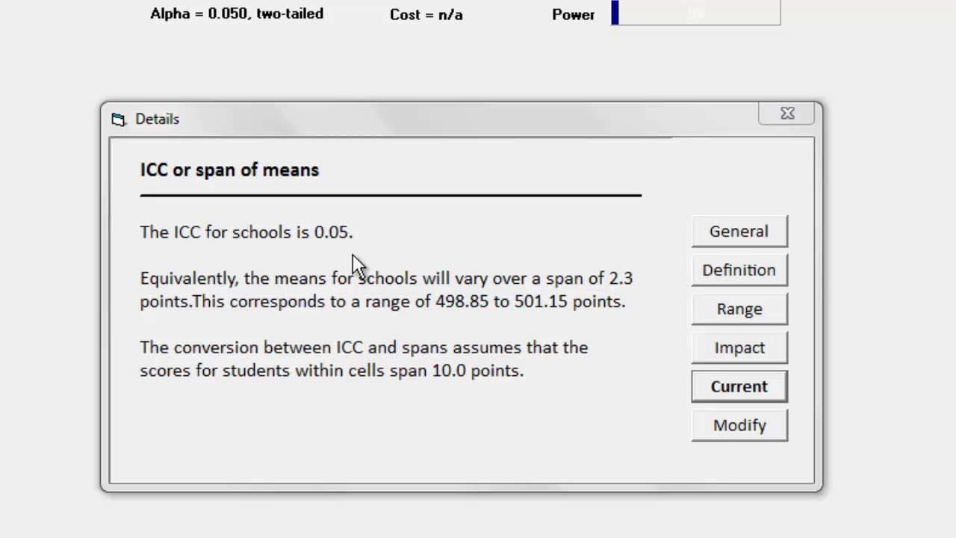
pyautogui.click(751, 427)
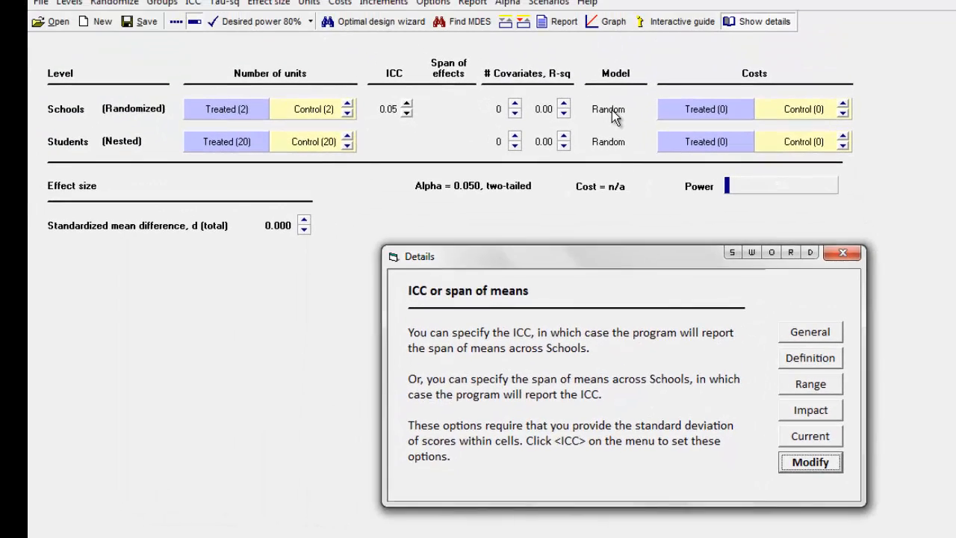
# Read the details on the schools' sampling model and the students' covariates and R-squared, and close the Details window
pyautogui.click(609, 110)
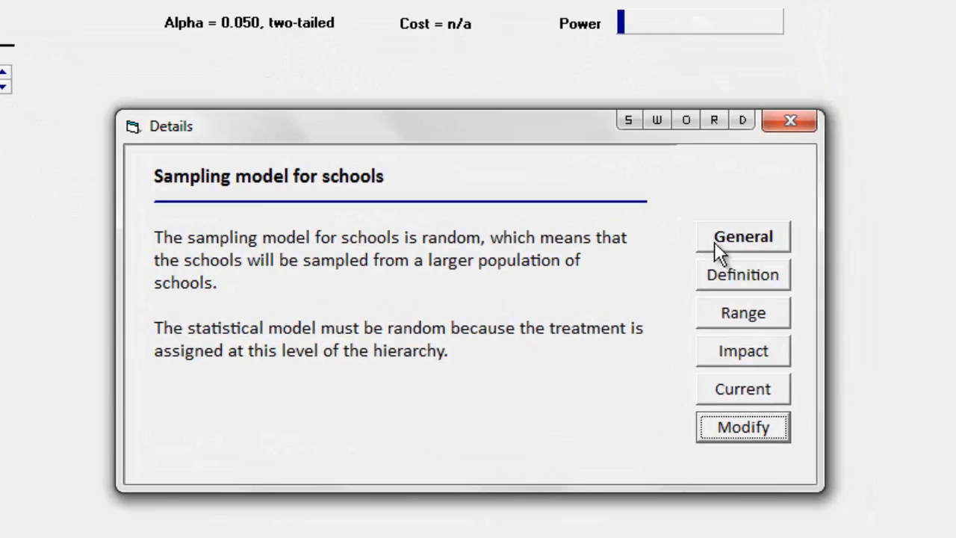
pyautogui.click(731, 271)
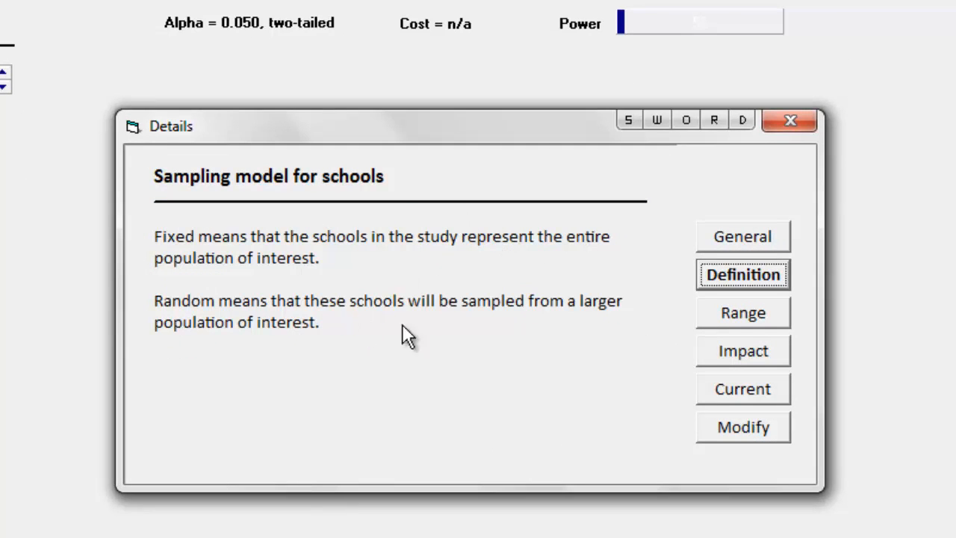
pyautogui.click(736, 312)
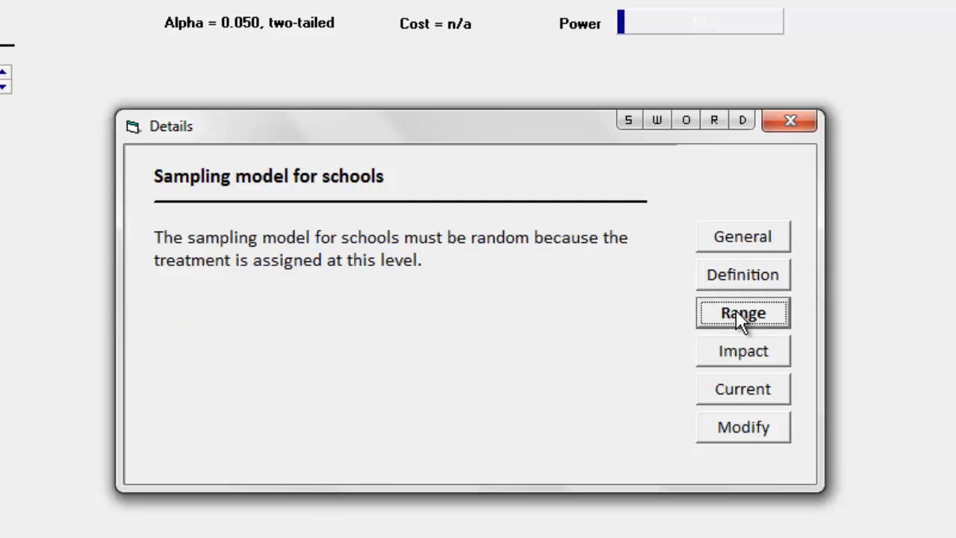
pyautogui.click(759, 356)
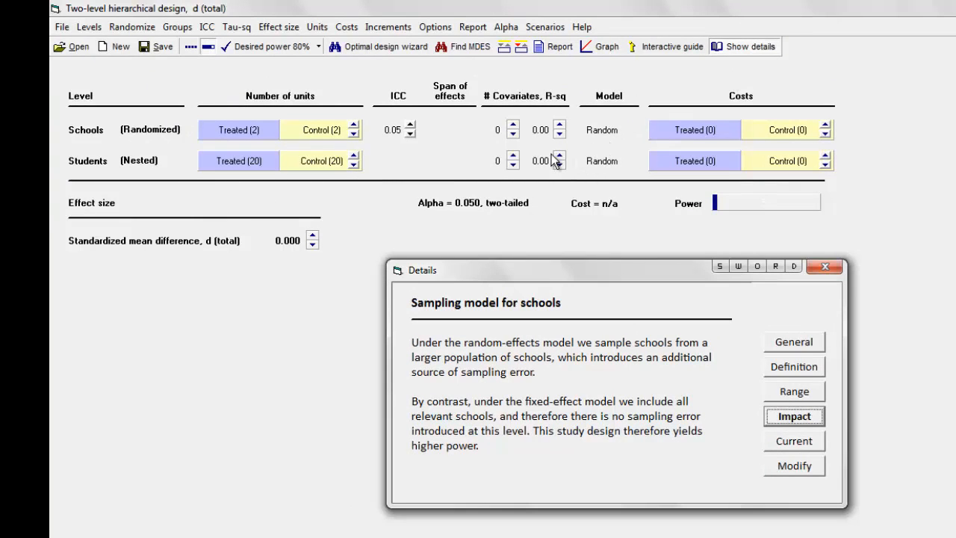
pyautogui.moveTo(536, 160)
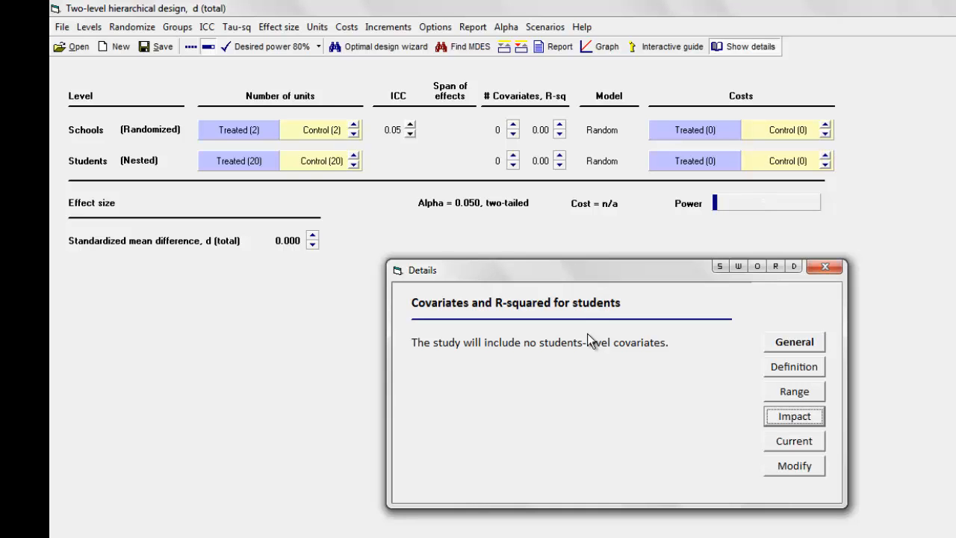
pyautogui.click(815, 268)
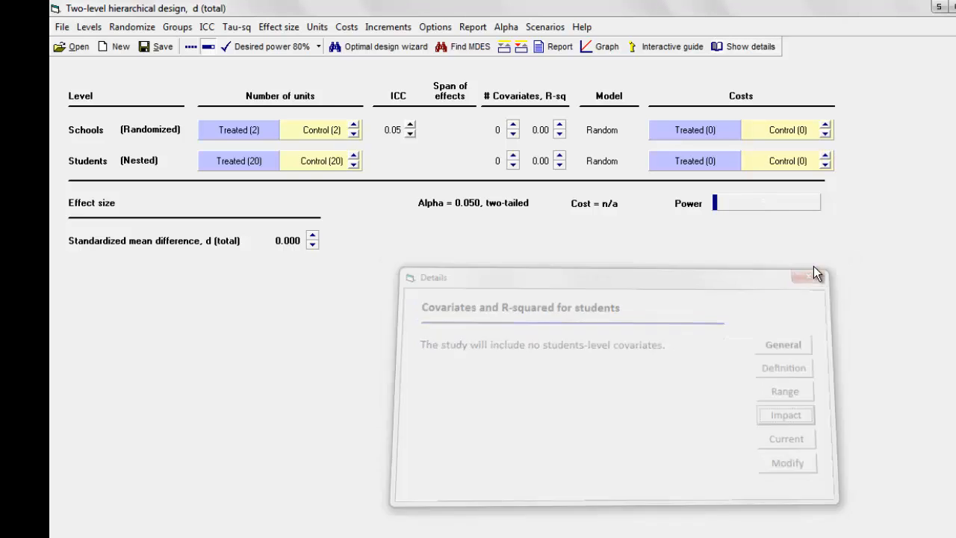
# Open the interactive guide and the Details window together
pyautogui.click(576, 29)
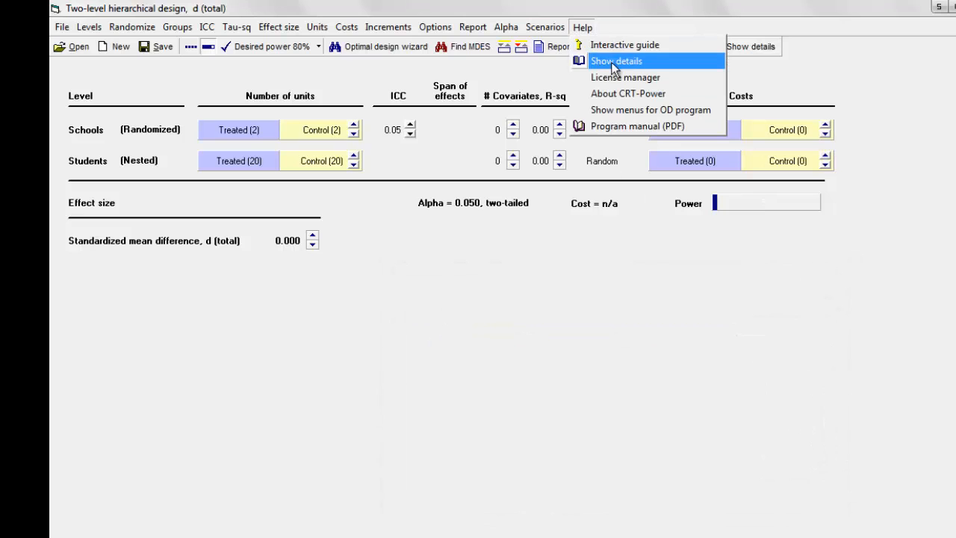
pyautogui.click(626, 44)
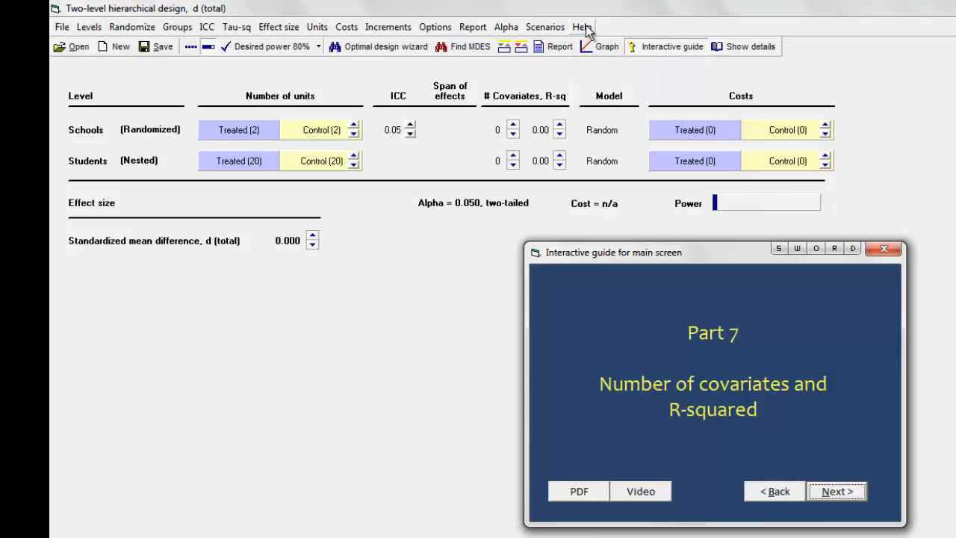
pyautogui.click(582, 27)
pyautogui.click(611, 61)
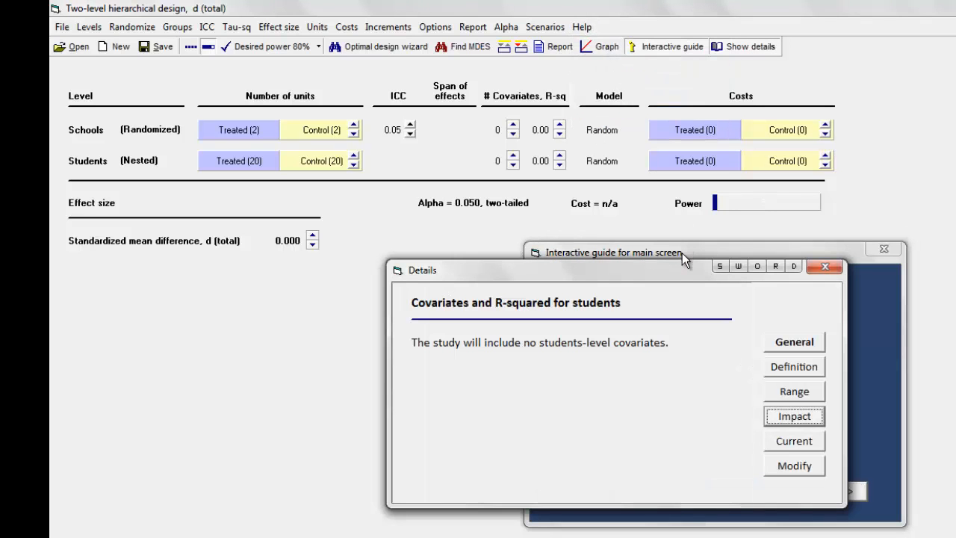
# Arrange the interactive guide and the Details window side by side, and close both
pyautogui.moveTo(682, 247); pyautogui.dragTo(355, 274)
pyautogui.click(617, 268)
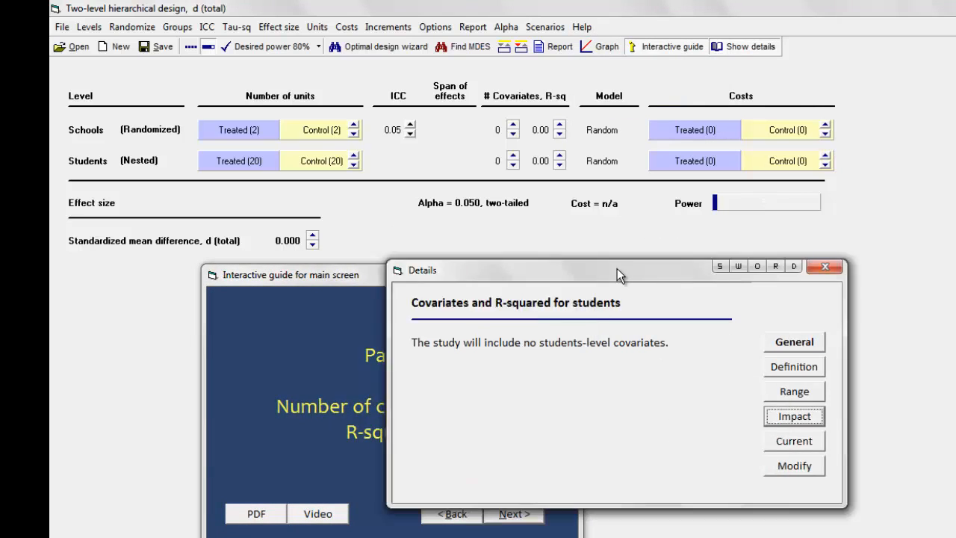
pyautogui.moveTo(617, 268); pyautogui.dragTo(775, 269)
pyautogui.moveTo(469, 281); pyautogui.dragTo(428, 278)
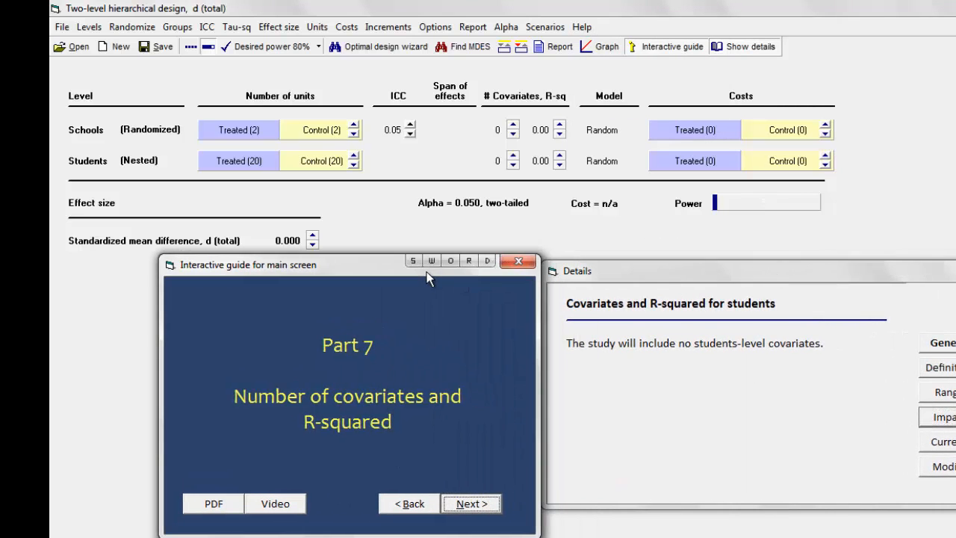
pyautogui.click(518, 260)
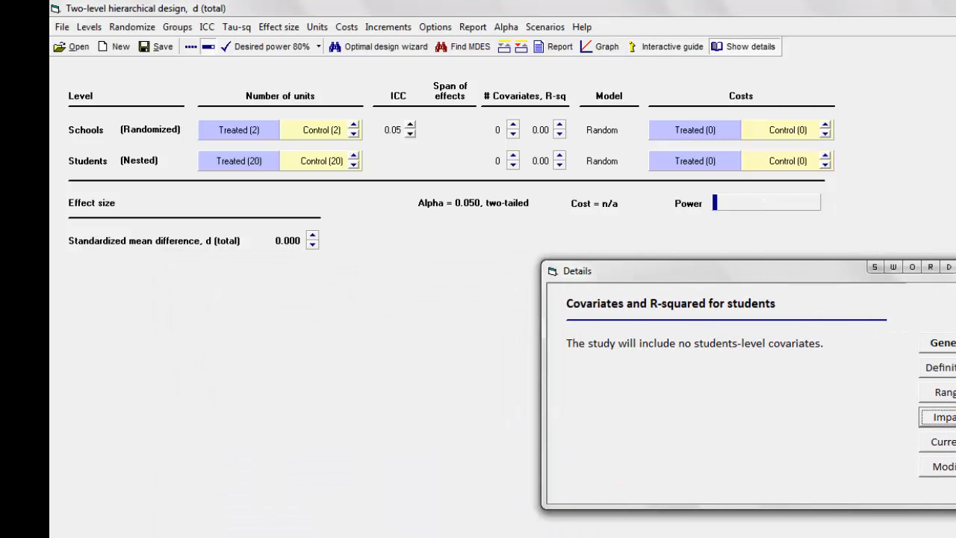
pyautogui.press('Escape')
# Open the design selection in OD terminology, choose continuous Person-randomized trials > Multi-site (or blocked) trials, and move the dialog off the design
pyautogui.click(582, 27)
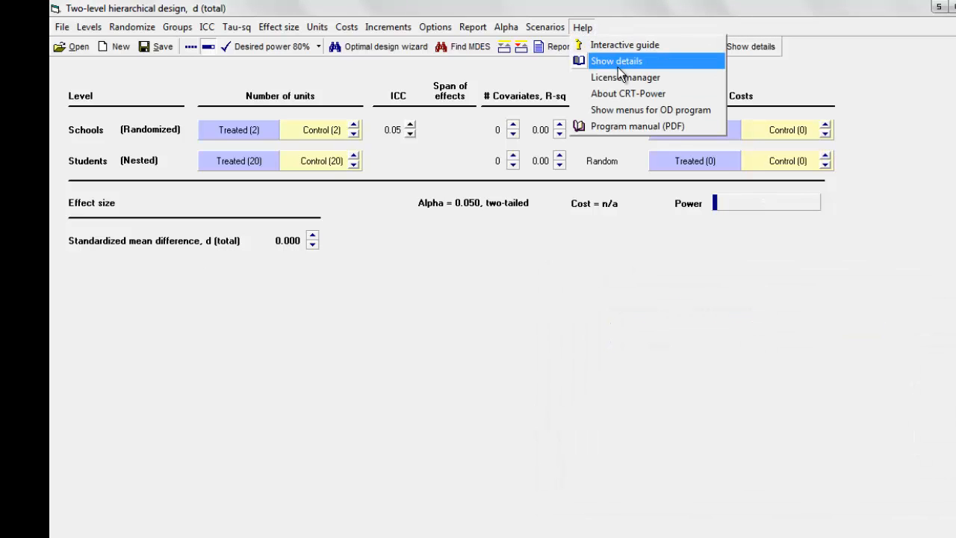
pyautogui.click(665, 111)
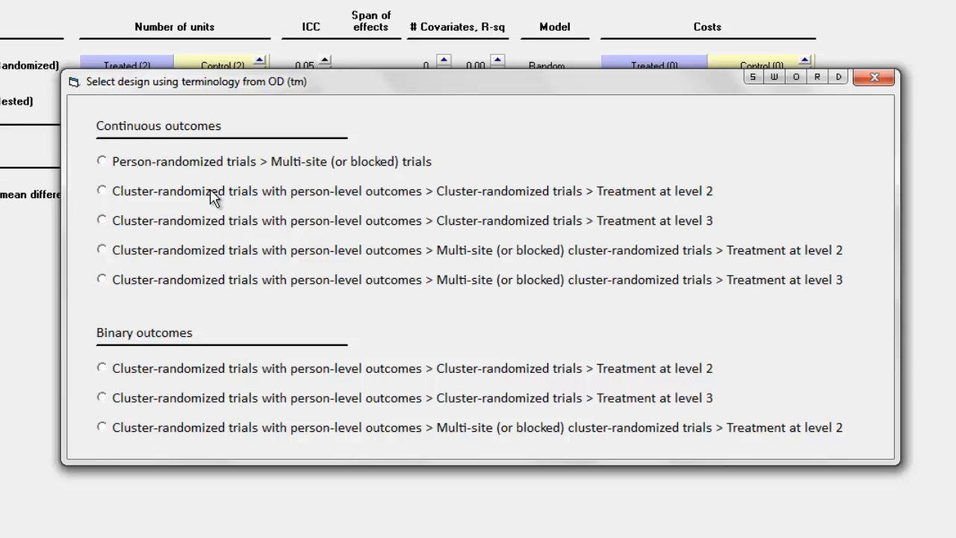
pyautogui.click(144, 164)
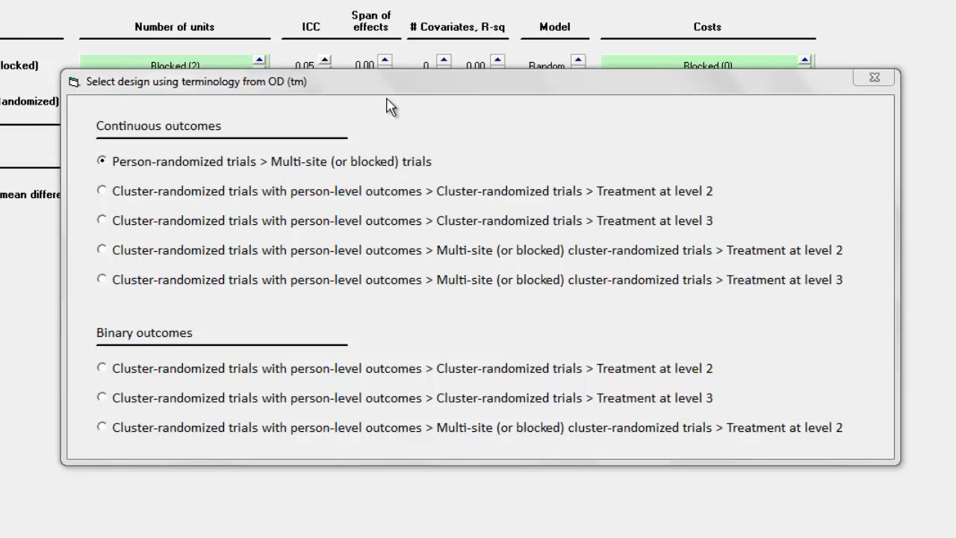
pyautogui.moveTo(392, 83); pyautogui.dragTo(709, 174)
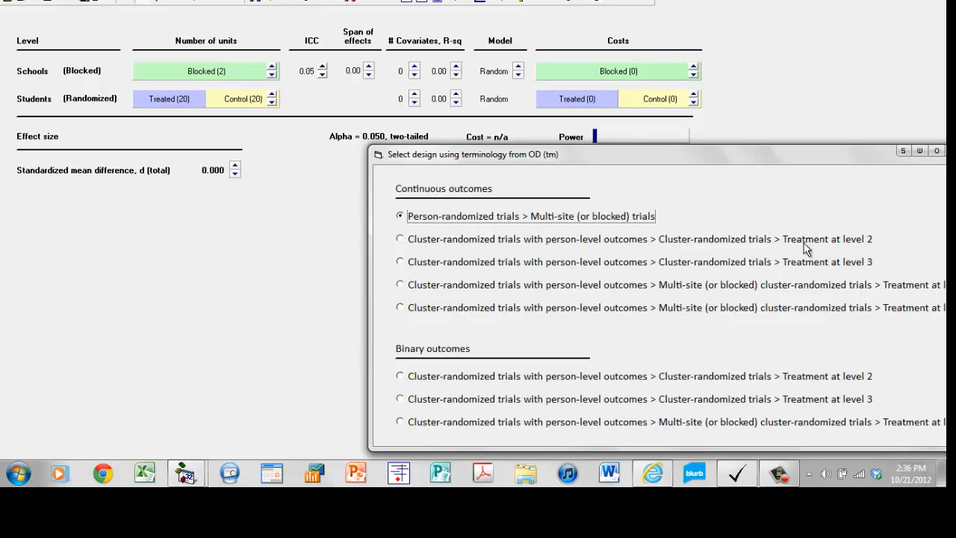
# Switch the continuous-outcome cluster-randomized design to treatment at level 2, and on to treatment at level 3, closing the selection
pyautogui.click(434, 239)
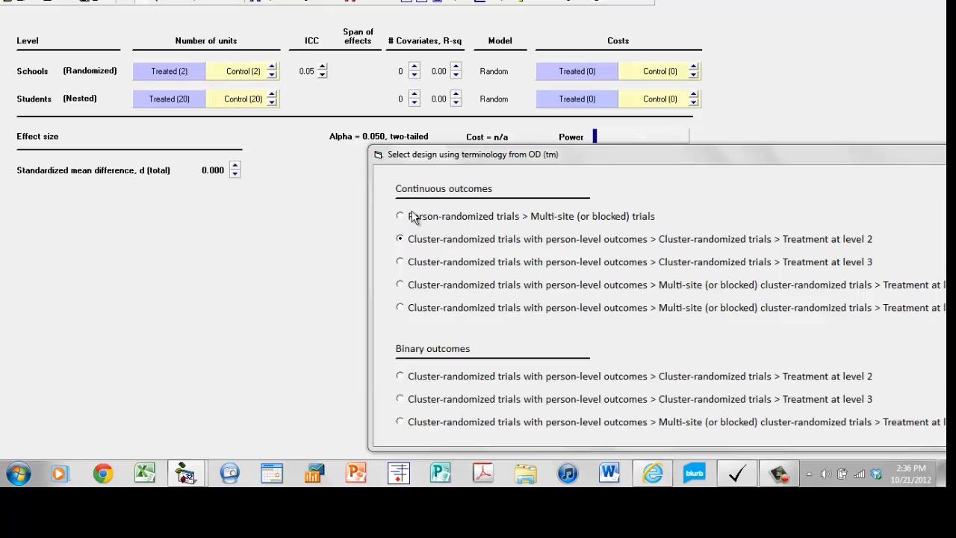
pyautogui.click(437, 266)
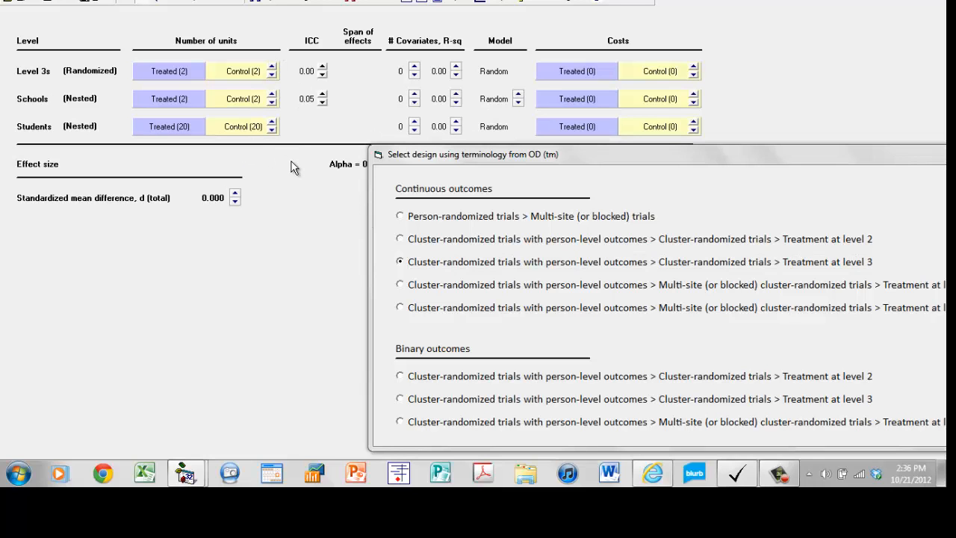
pyautogui.moveTo(609, 159); pyautogui.dragTo(454, 103)
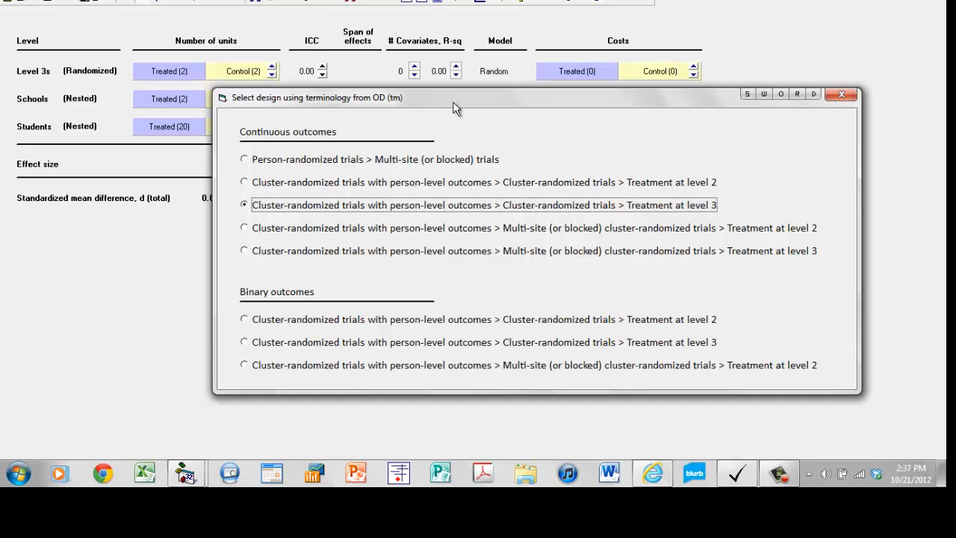
pyautogui.click(845, 94)
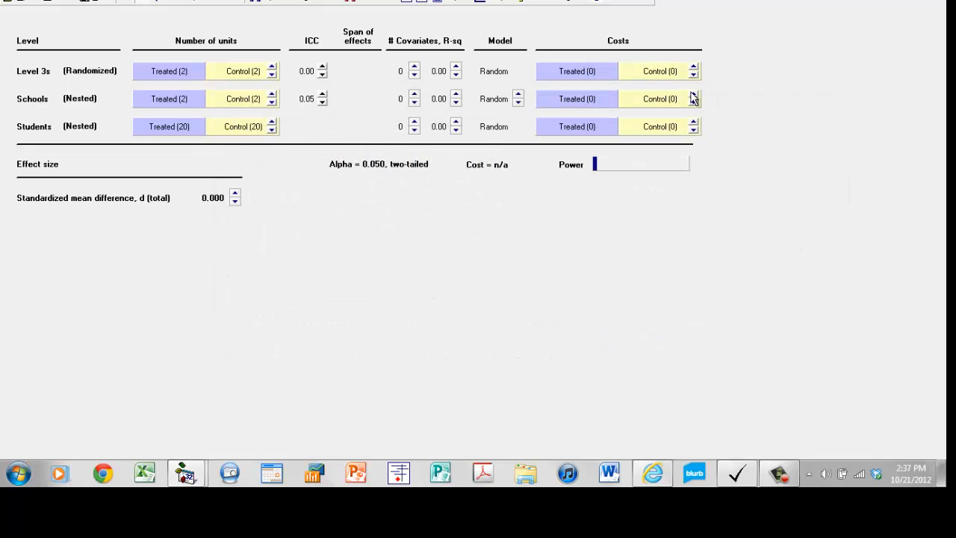
pyautogui.click(457, 2)
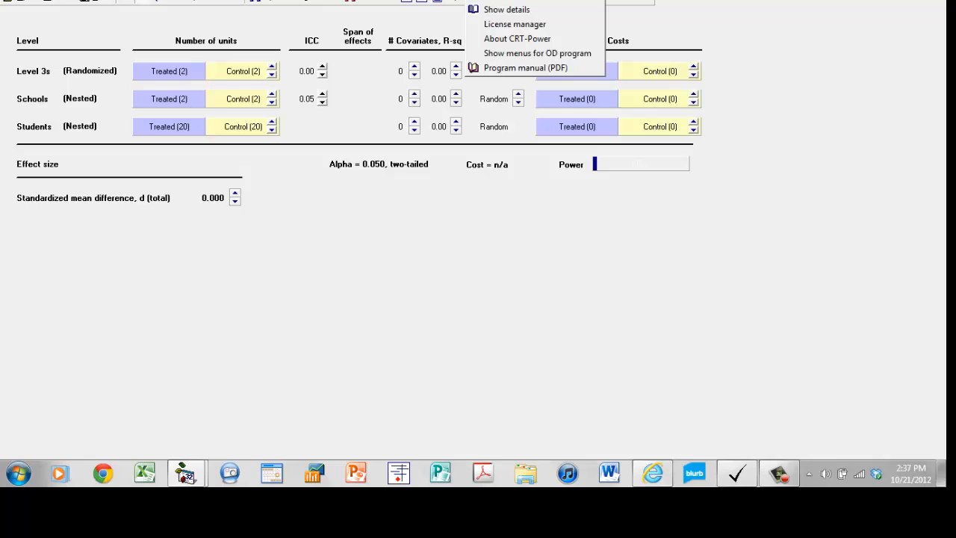
pyautogui.press('Escape')
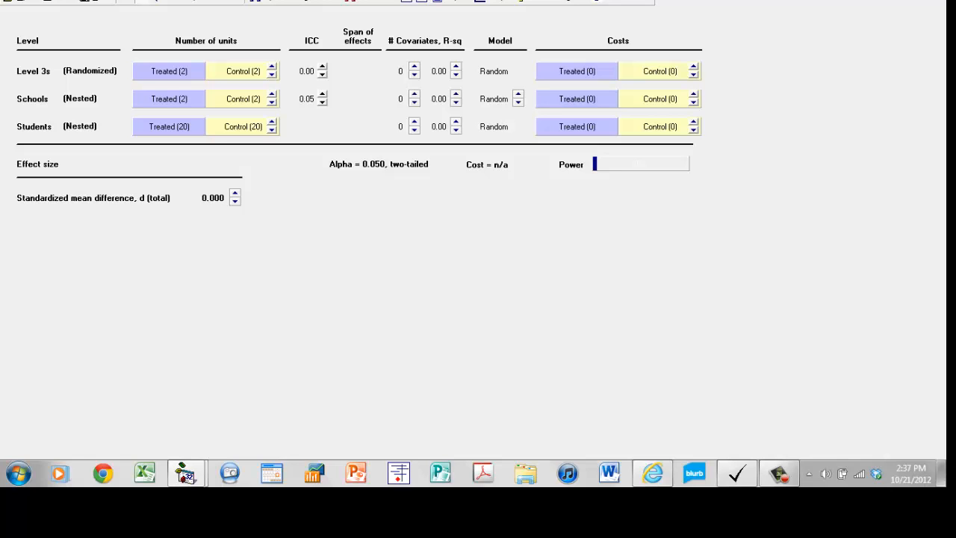
pyautogui.click(779, 474)
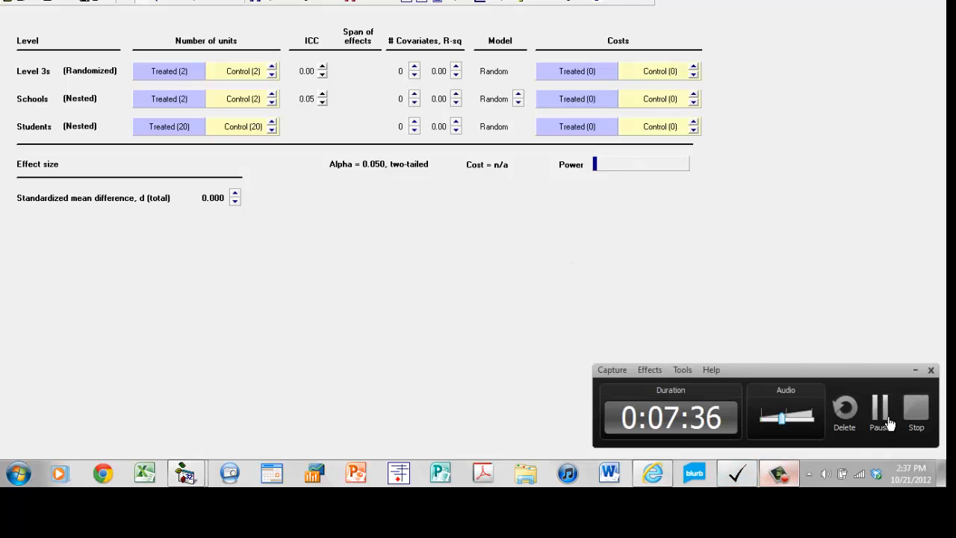
pyautogui.click(914, 411)
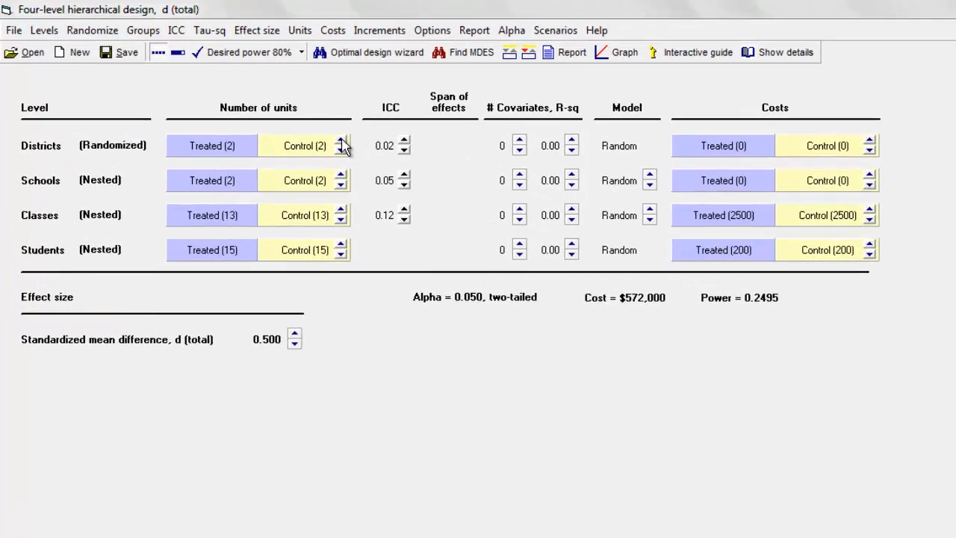
# Set the number of treated and control districts to 7 each in the four-level design
pyautogui.click(341, 141)
pyautogui.click(341, 142)
pyautogui.click(341, 142)
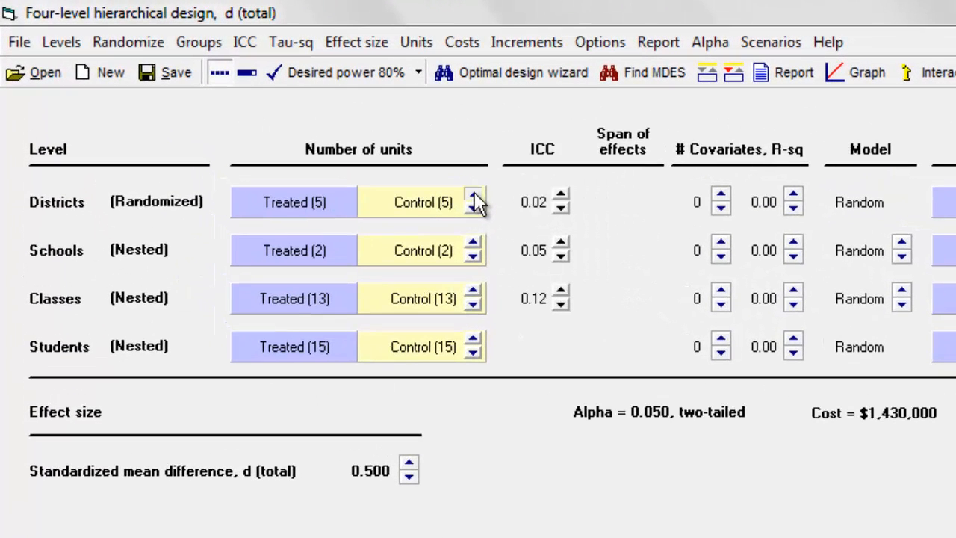
pyautogui.click(473, 196)
pyautogui.click(473, 196)
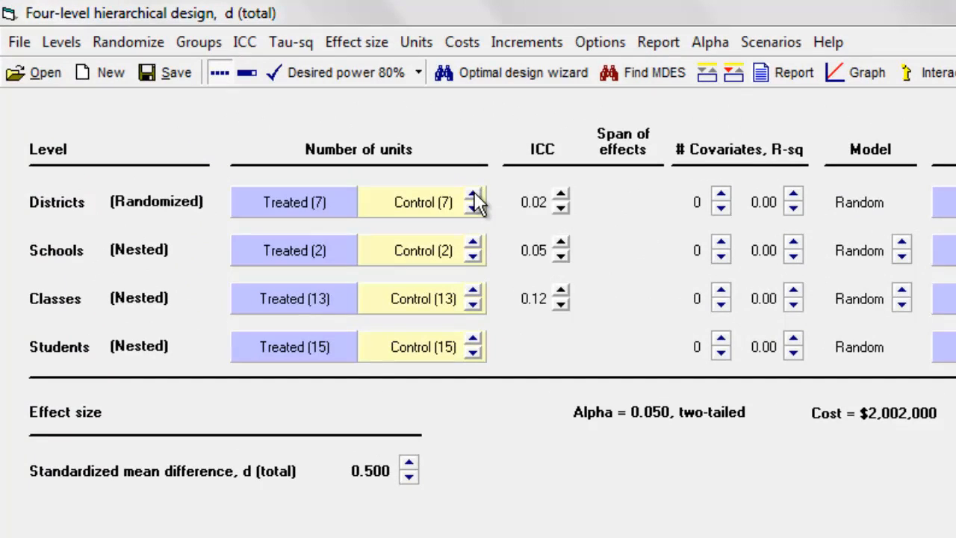
# Set the treated and control numbers to 10 districts and 5 schools per group
pyautogui.click(473, 196)
pyautogui.click(474, 195)
pyautogui.click(474, 195)
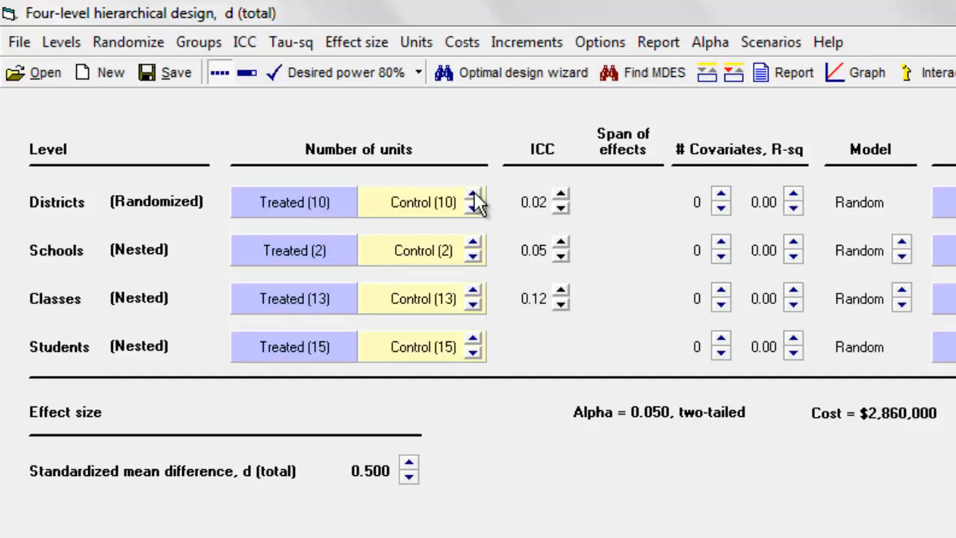
pyautogui.click(473, 244)
pyautogui.click(473, 245)
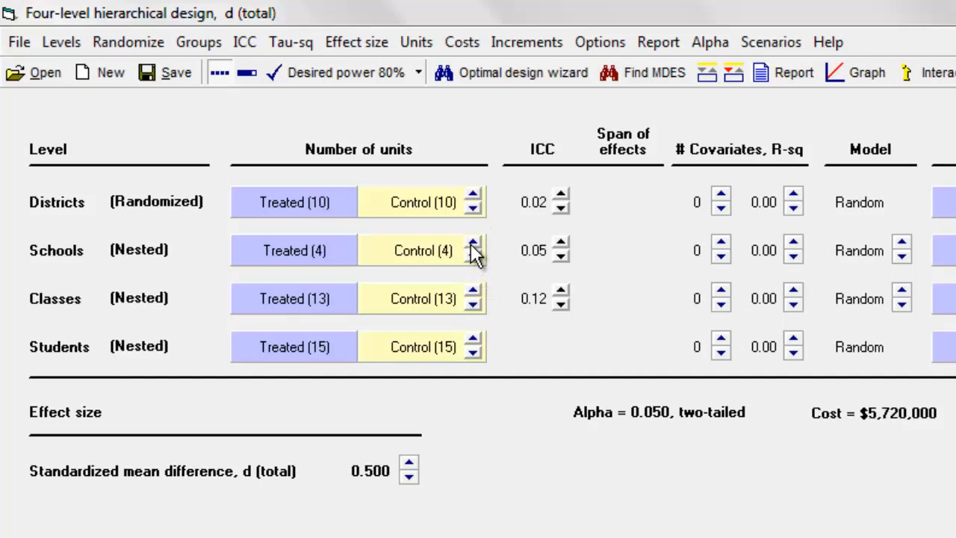
pyautogui.click(473, 244)
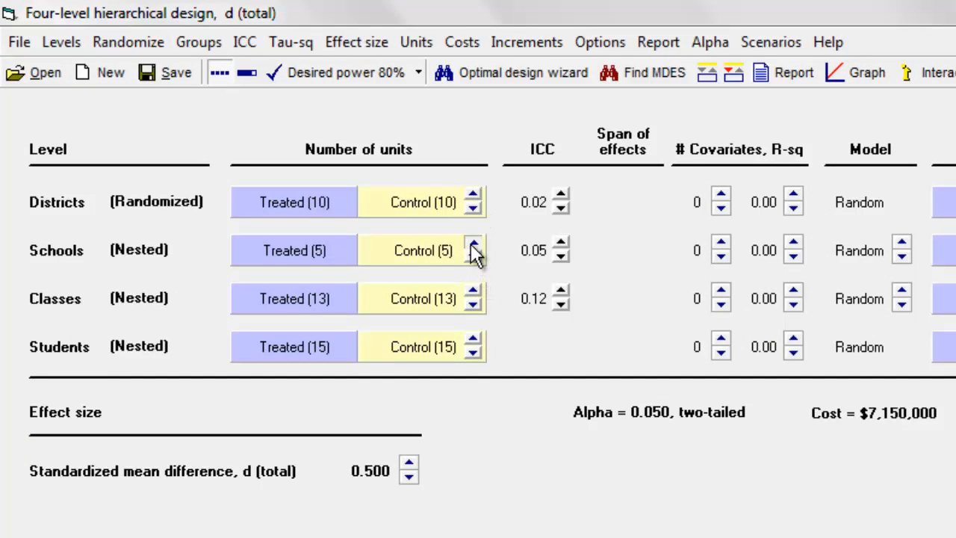
# Reduce the number of treated and control classes to 4 each
pyautogui.click(473, 292)
pyautogui.click(473, 292)
pyautogui.click(473, 292)
pyautogui.click(473, 305)
pyautogui.click(473, 306)
pyautogui.click(473, 306)
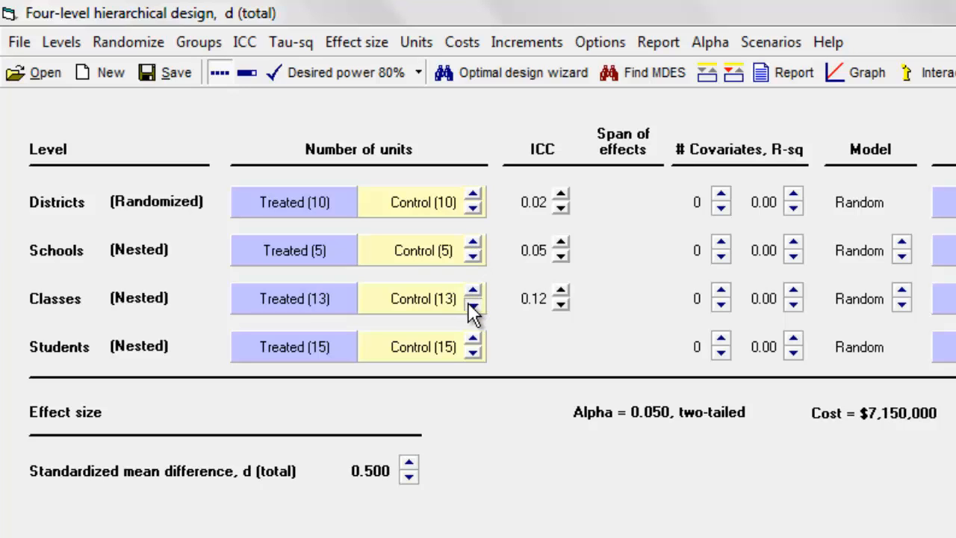
pyautogui.click(472, 305)
pyautogui.click(473, 305)
pyautogui.click(472, 306)
pyautogui.click(473, 306)
pyautogui.click(472, 305)
pyautogui.click(473, 305)
pyautogui.click(473, 306)
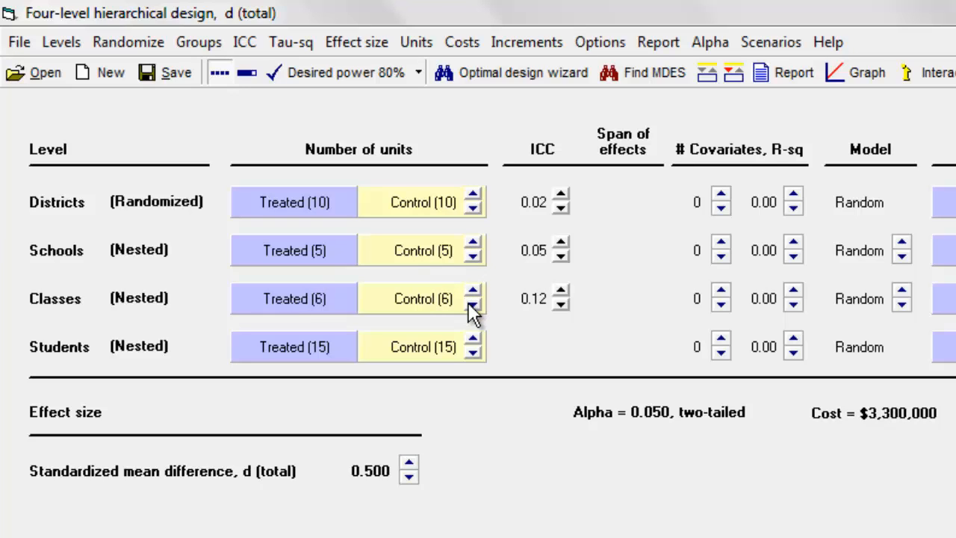
pyautogui.click(472, 305)
pyautogui.click(472, 305)
# Change the student number increment to 10 and set the treated and control students to 20 each
pyautogui.click(473, 340)
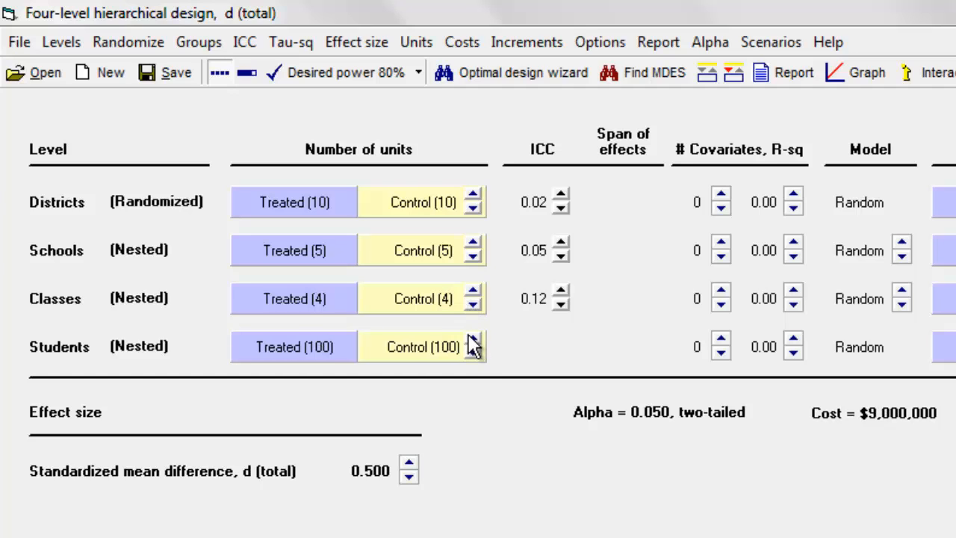
pyautogui.click(473, 340)
pyautogui.rightClick(454, 347)
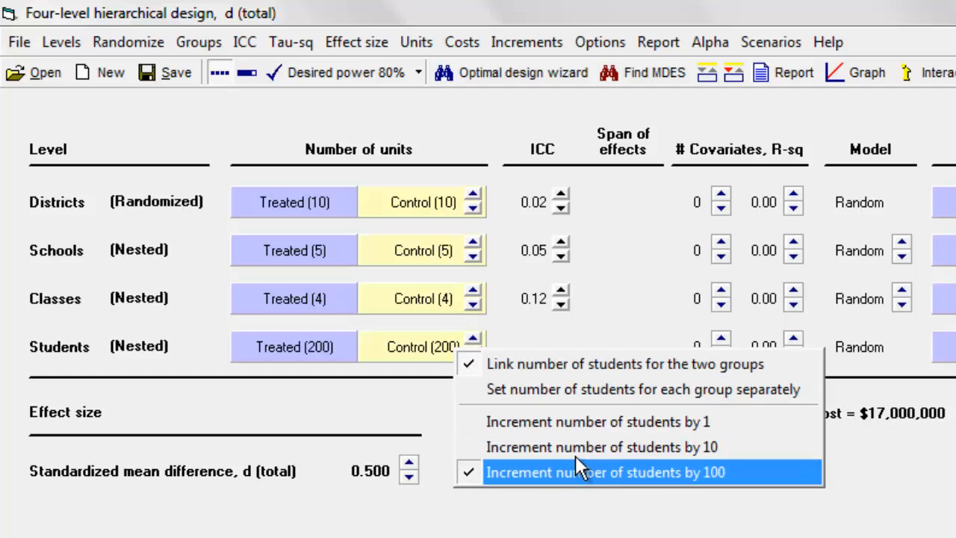
pyautogui.click(575, 448)
pyautogui.click(473, 352)
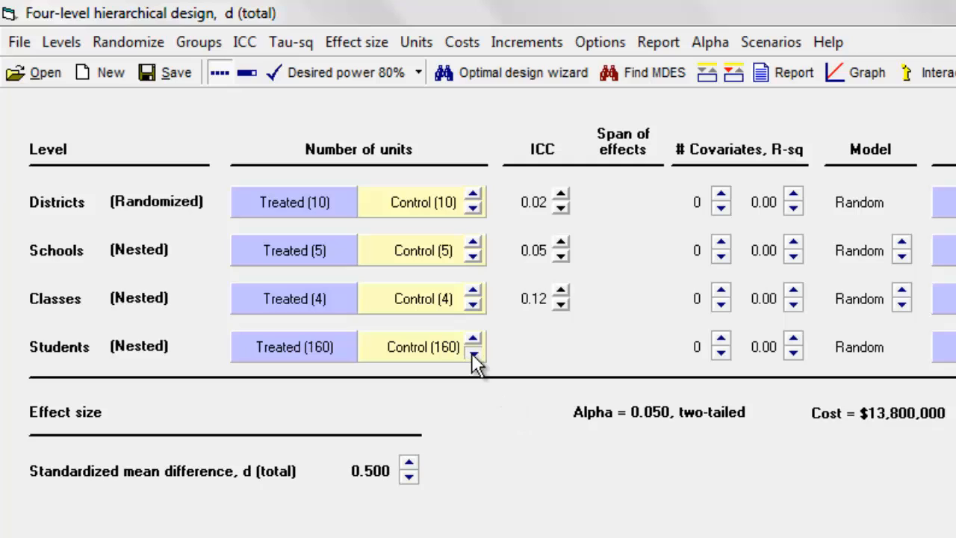
pyautogui.click(473, 352)
pyautogui.click(472, 351)
pyautogui.click(473, 352)
pyautogui.click(473, 352)
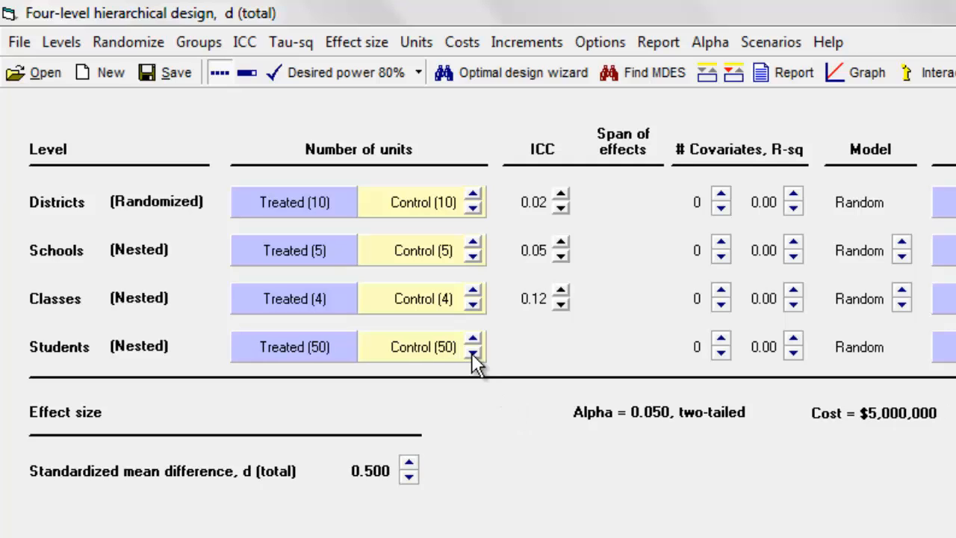
pyautogui.click(473, 352)
pyautogui.click(473, 352)
pyautogui.click(473, 352)
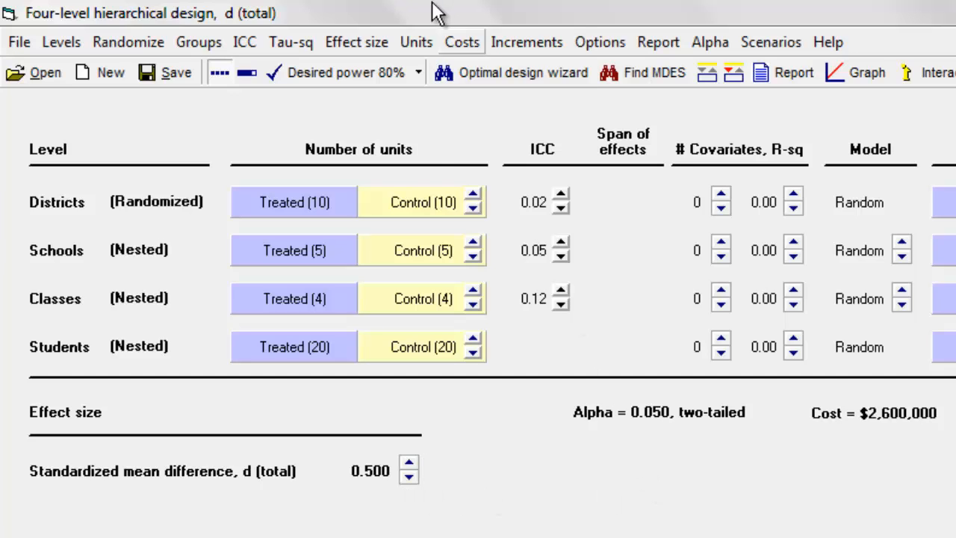
# Set the desired power to 90%
pyautogui.click(417, 71)
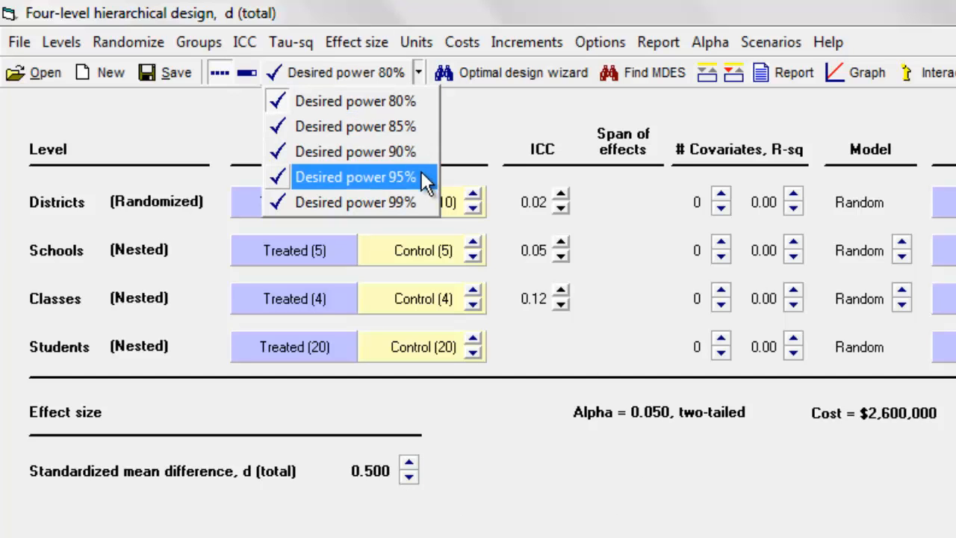
pyautogui.click(404, 153)
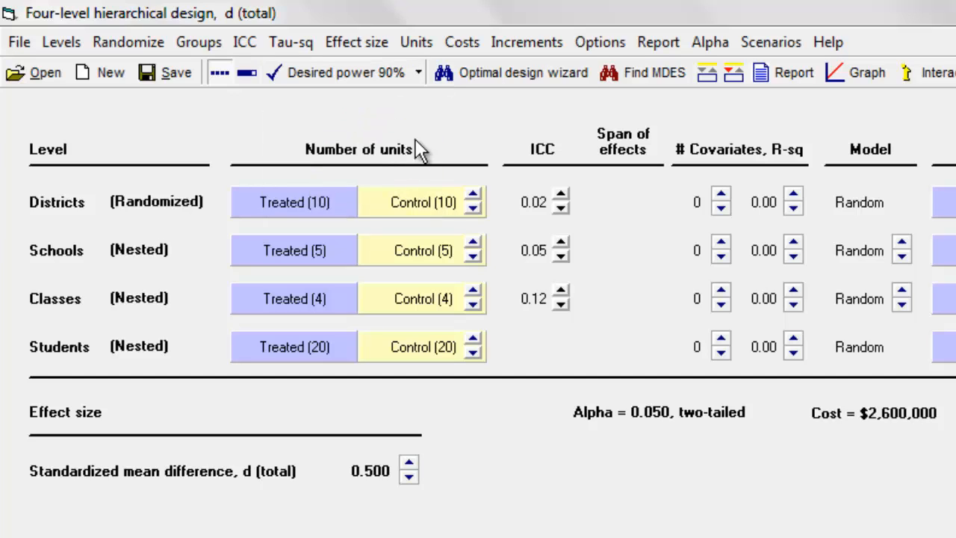
pyautogui.click(421, 67)
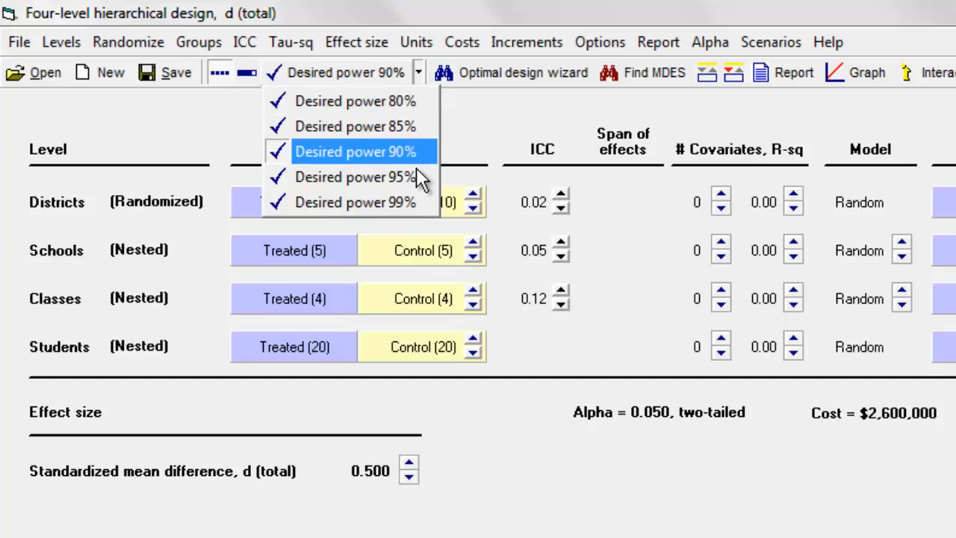
pyautogui.click(404, 152)
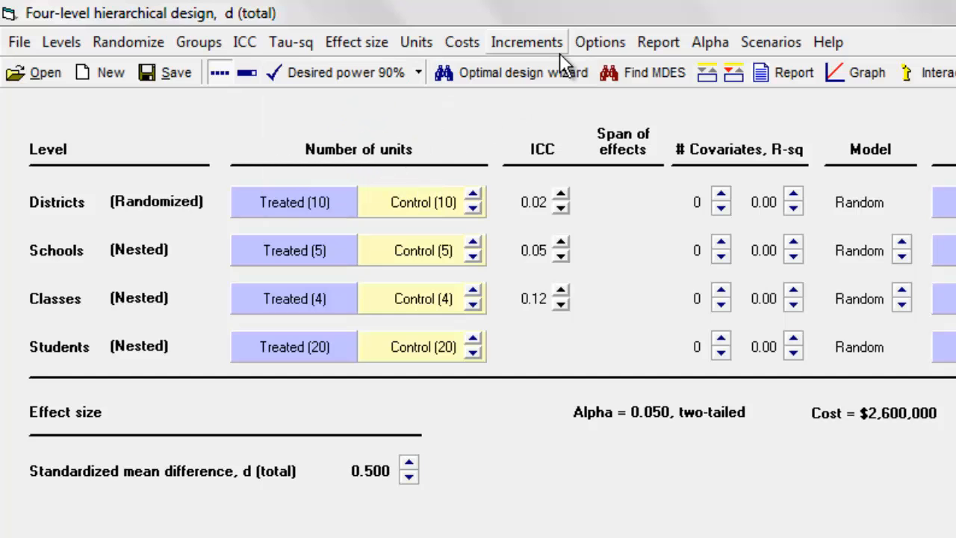
# Find the minimum detectable effect size, paste it into the main screen and close the MDES panel
pyautogui.click(630, 66)
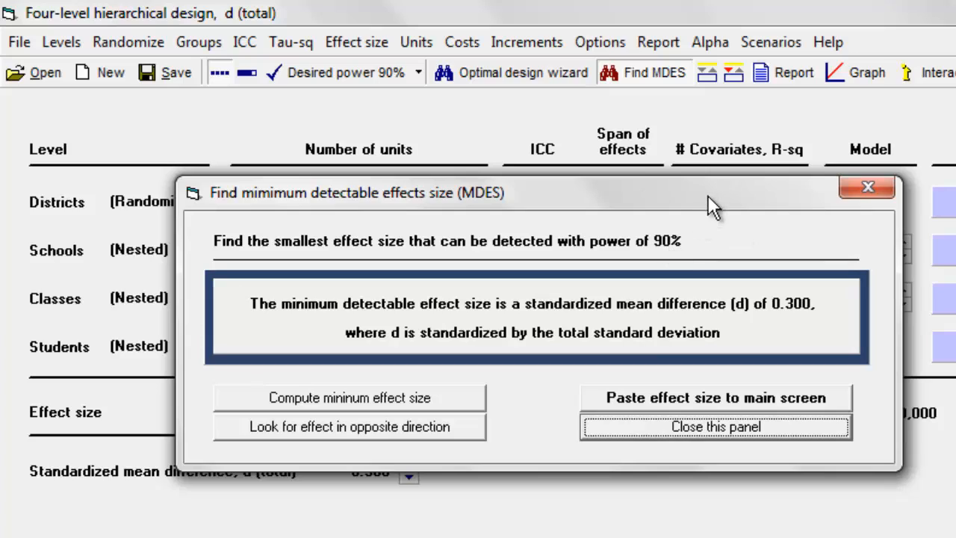
pyautogui.moveTo(708, 193); pyautogui.dragTo(955, 290)
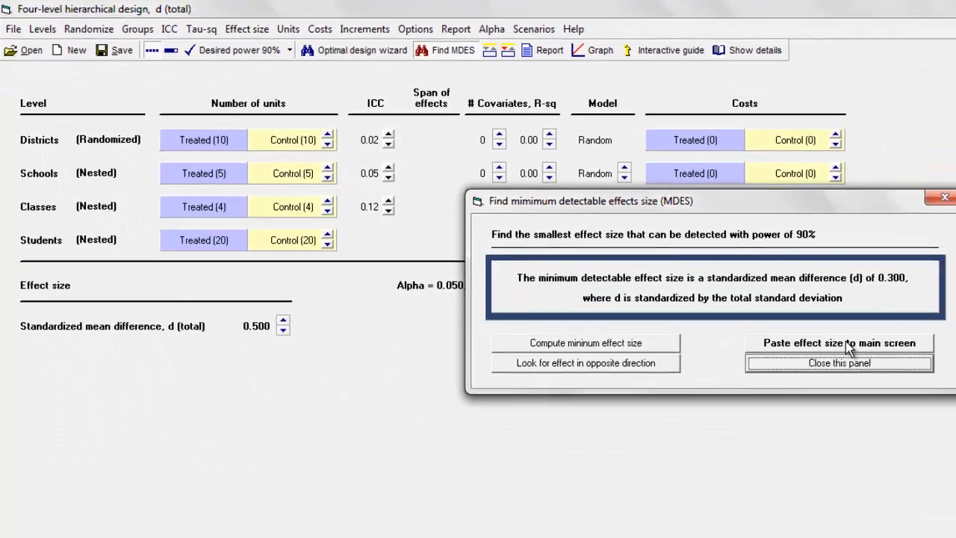
pyautogui.click(822, 333)
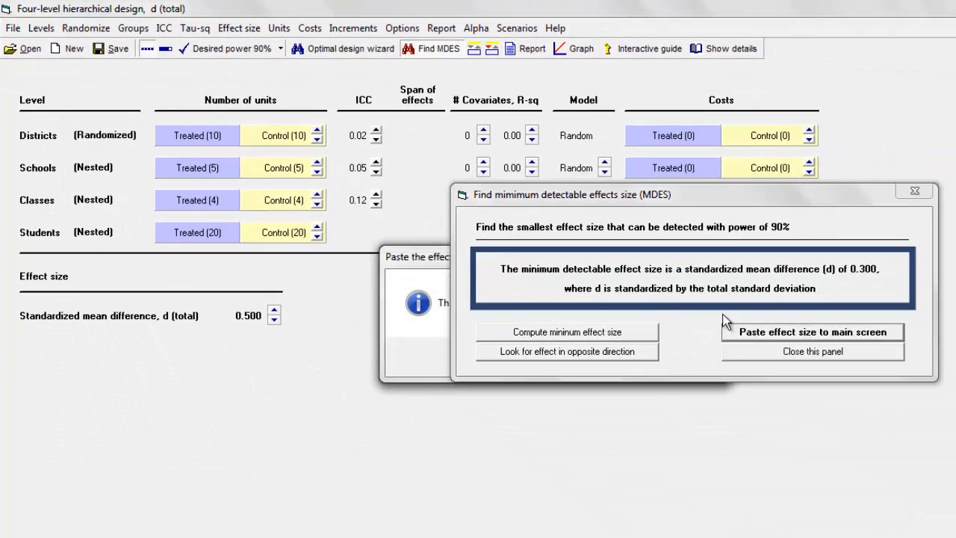
pyautogui.moveTo(395, 257); pyautogui.dragTo(118, 248)
pyautogui.click(336, 339)
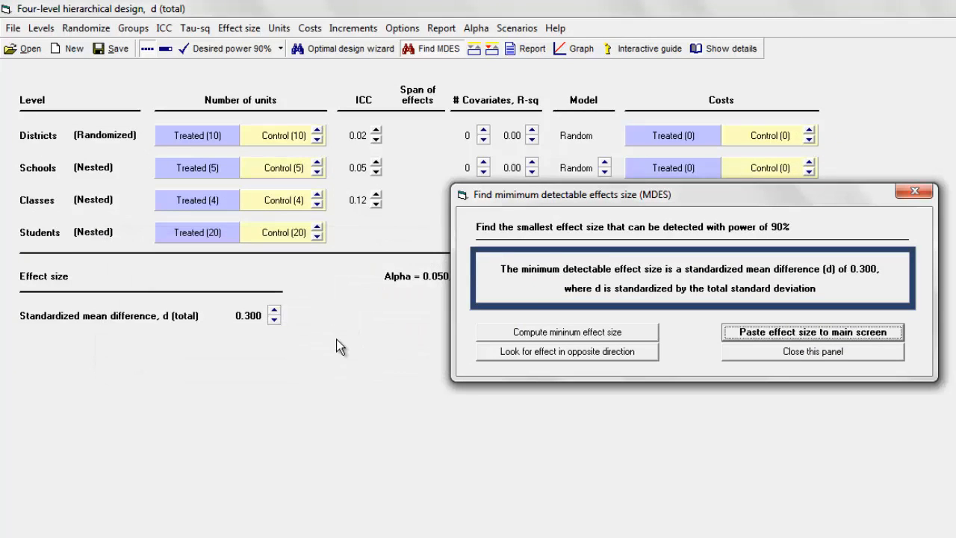
pyautogui.click(797, 348)
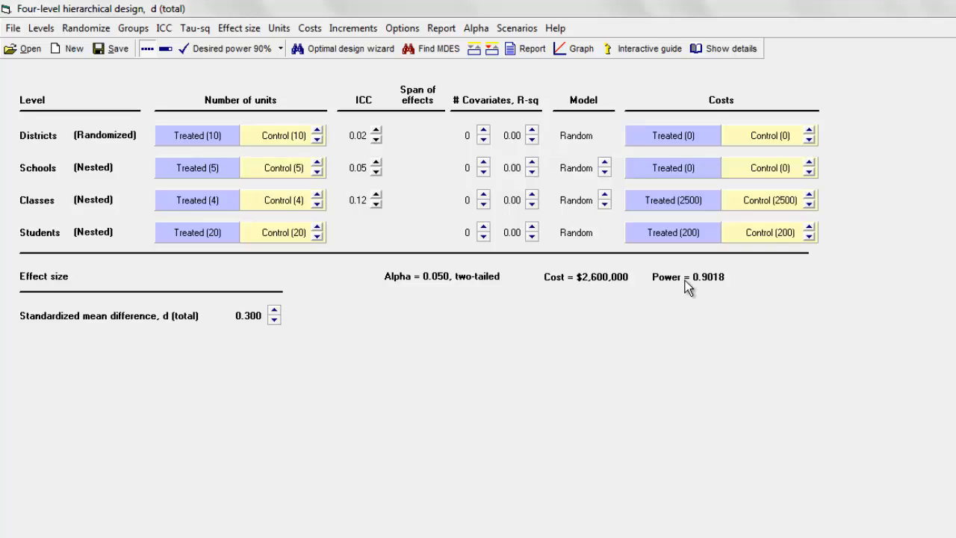
# Increase the number of treated and control schools to 10 each
pyautogui.moveTo(686, 283)
pyautogui.click(318, 163)
pyautogui.click(317, 164)
pyautogui.click(318, 163)
pyautogui.click(317, 164)
pyautogui.click(317, 164)
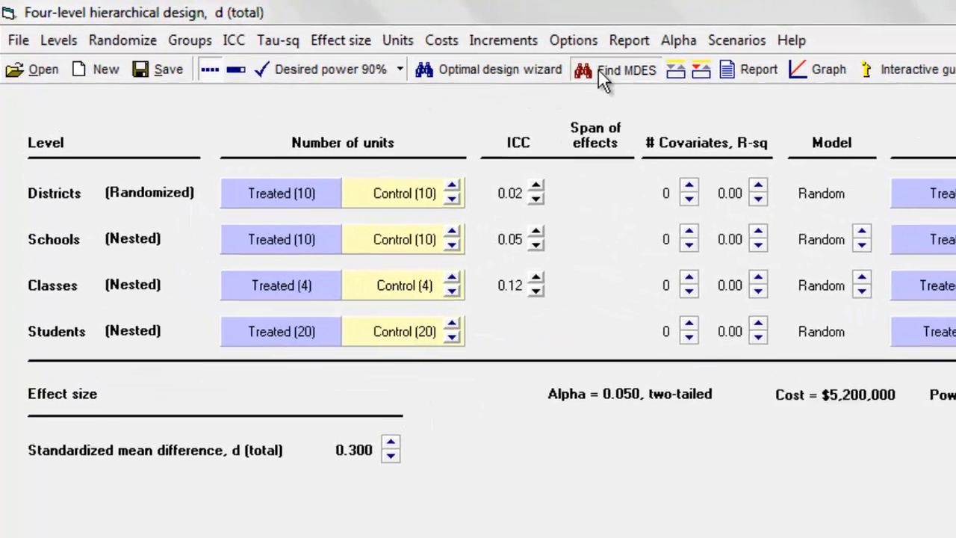
# Find the MDES again for the design with 10 schools, paste it into the main screen and close the panel
pyautogui.click(598, 69)
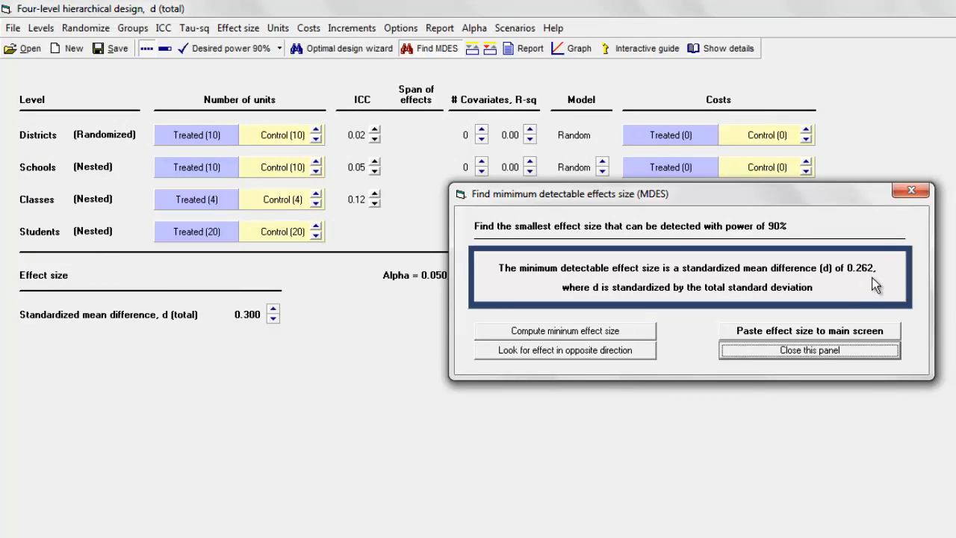
pyautogui.click(843, 334)
pyautogui.click(846, 351)
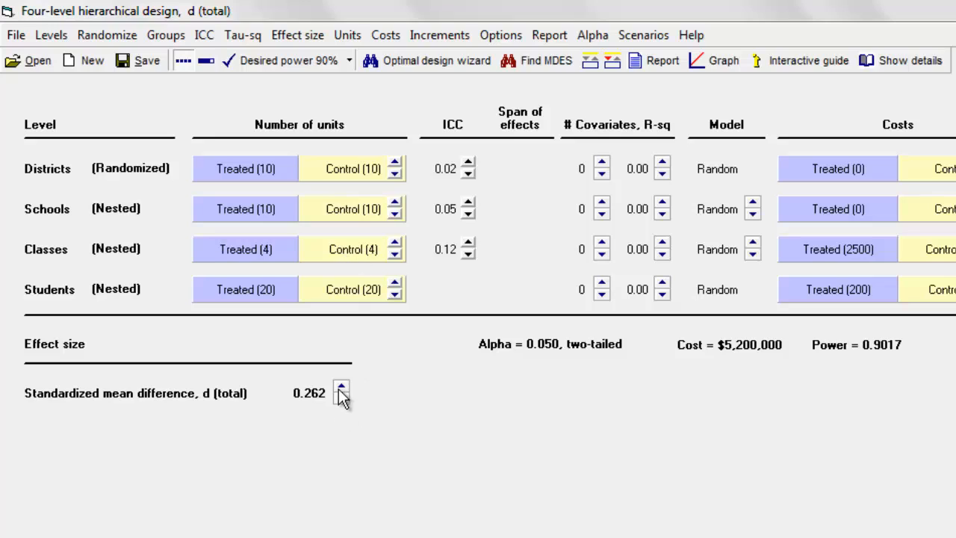
# Try lower and higher standardized mean differences to compare the power, ending back at 0.262
pyautogui.click(341, 401)
pyautogui.click(342, 400)
pyautogui.click(342, 400)
pyautogui.click(341, 389)
pyautogui.click(341, 388)
pyautogui.click(342, 388)
pyautogui.click(341, 389)
pyautogui.click(341, 388)
pyautogui.click(341, 388)
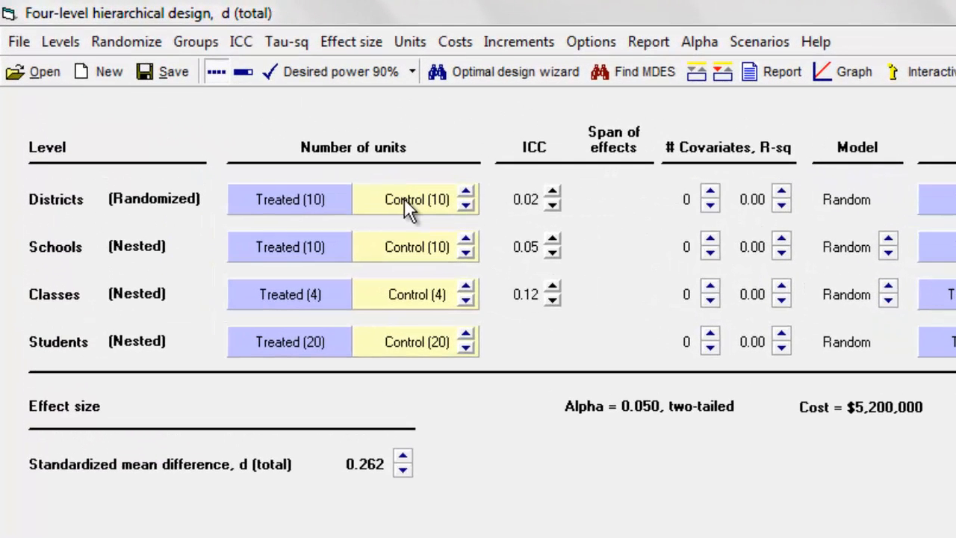
# Set the number of districts for each group separately and reduce the treated districts to 5
pyautogui.rightClick(404, 201)
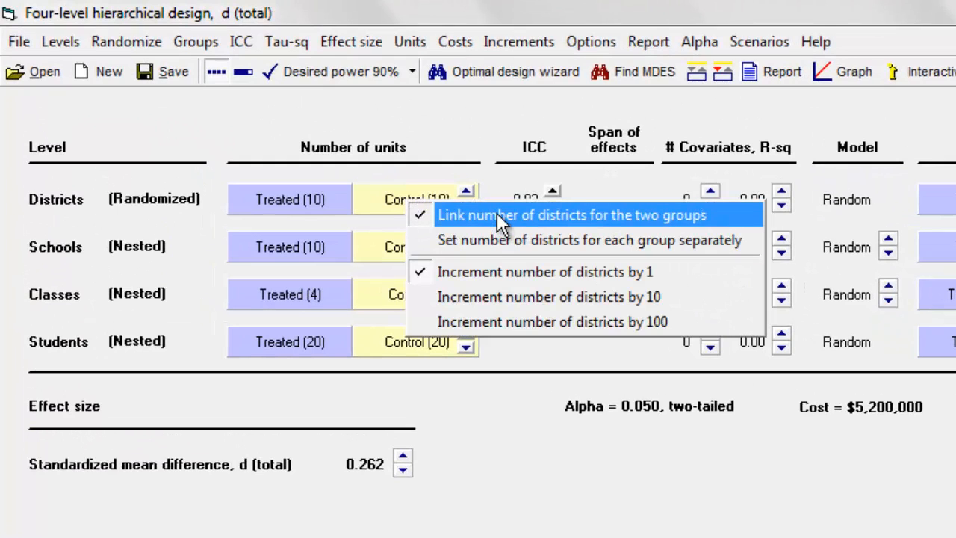
pyautogui.click(661, 248)
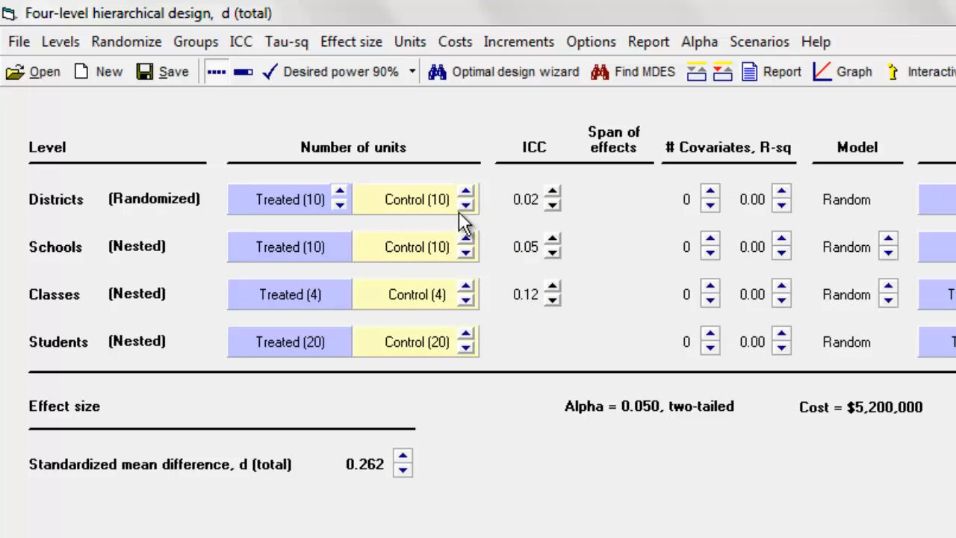
pyautogui.click(338, 206)
pyautogui.click(337, 206)
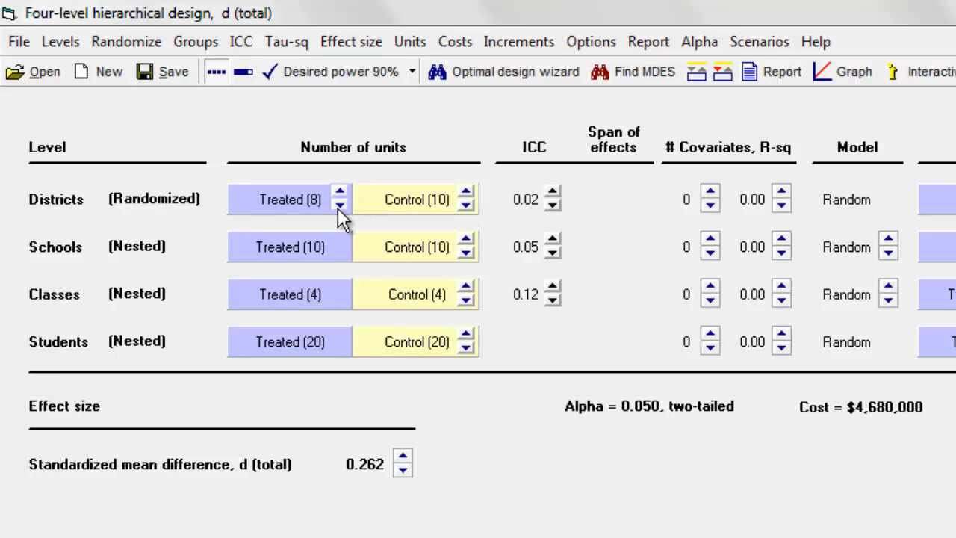
pyautogui.click(338, 208)
pyautogui.click(338, 206)
pyautogui.click(337, 206)
# Set the cost of districts for each group separately, with a cost increment of 100
pyautogui.rightClick(717, 202)
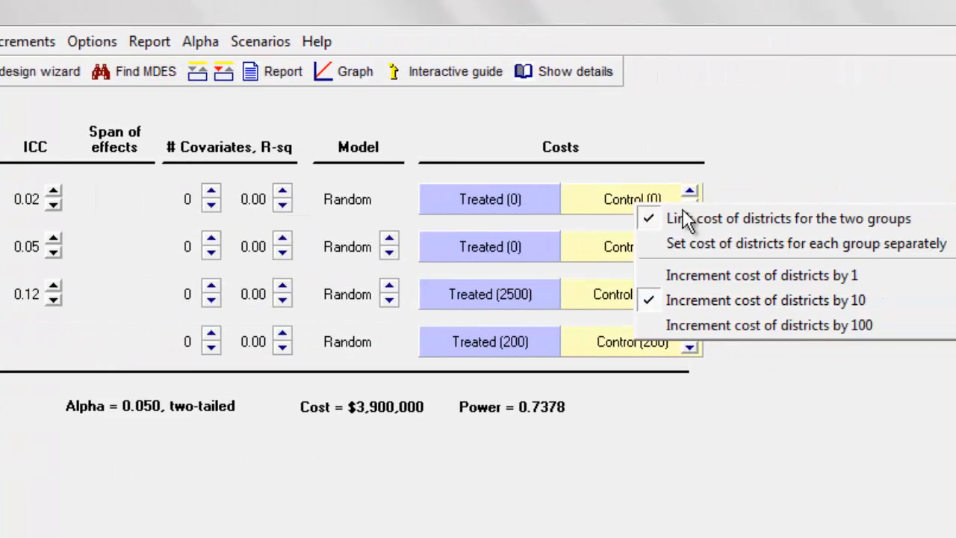
pyautogui.click(731, 245)
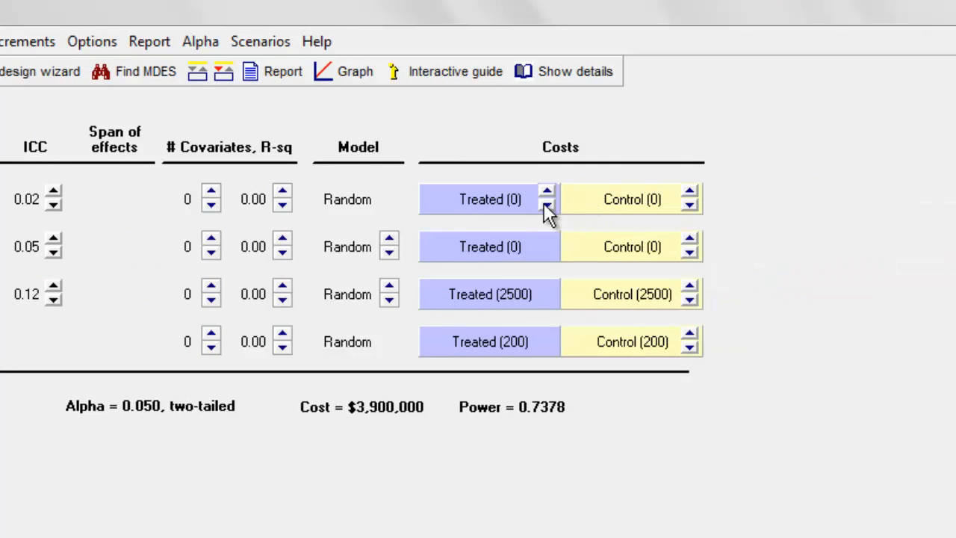
pyautogui.rightClick(497, 204)
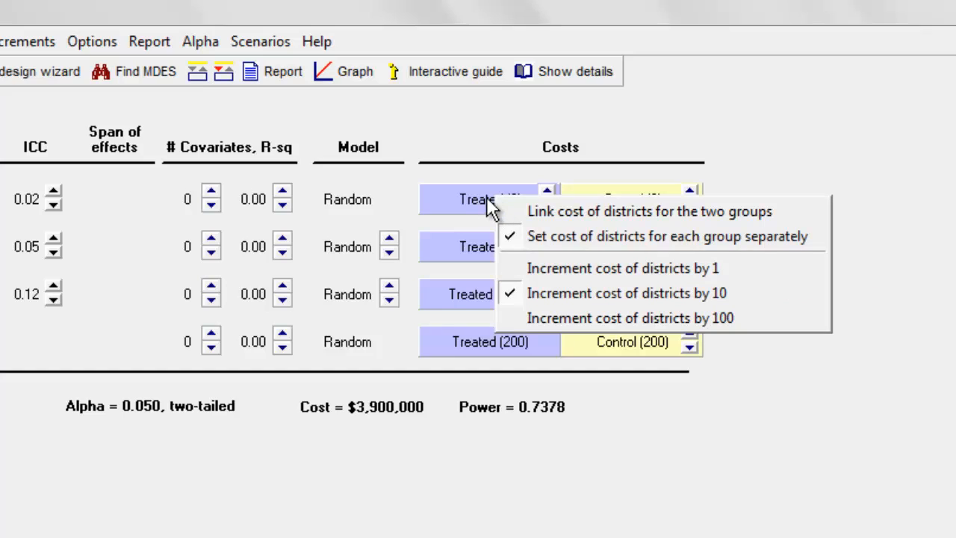
pyautogui.click(568, 316)
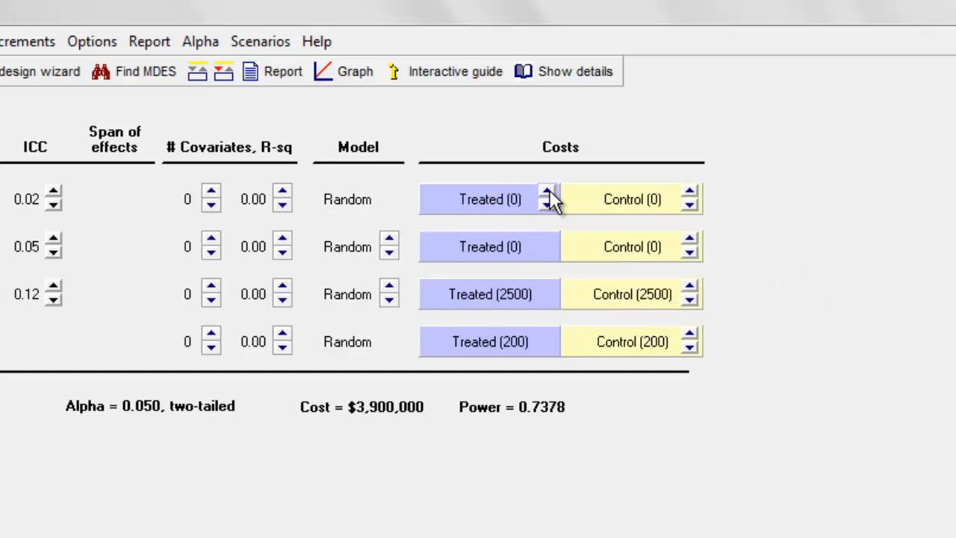
# Raise the cost of treated districts to 1400
pyautogui.click(547, 193)
pyautogui.doubleClick(548, 194)
pyautogui.doubleClick(547, 194)
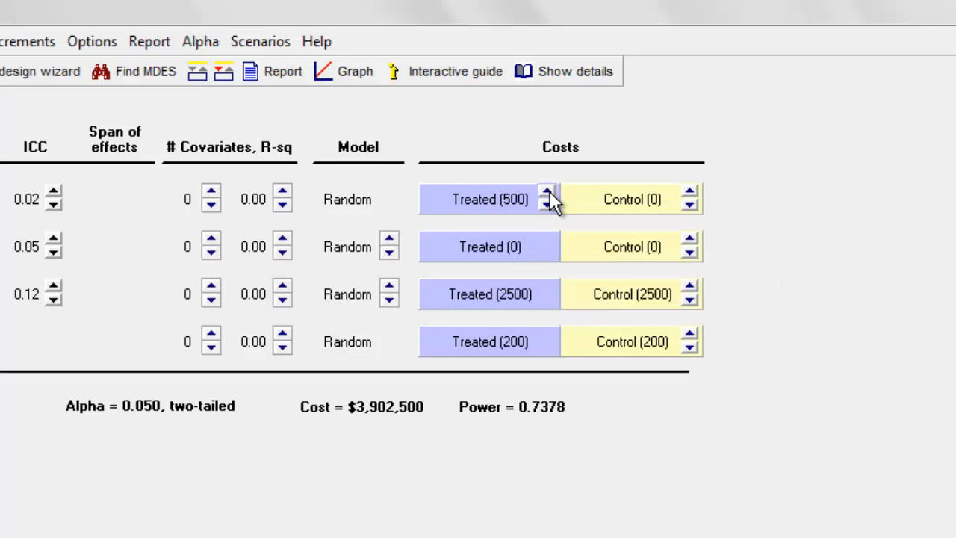
pyautogui.click(547, 193)
pyautogui.doubleClick(547, 194)
pyautogui.click(547, 193)
pyautogui.click(548, 193)
pyautogui.doubleClick(547, 193)
pyautogui.doubleClick(547, 193)
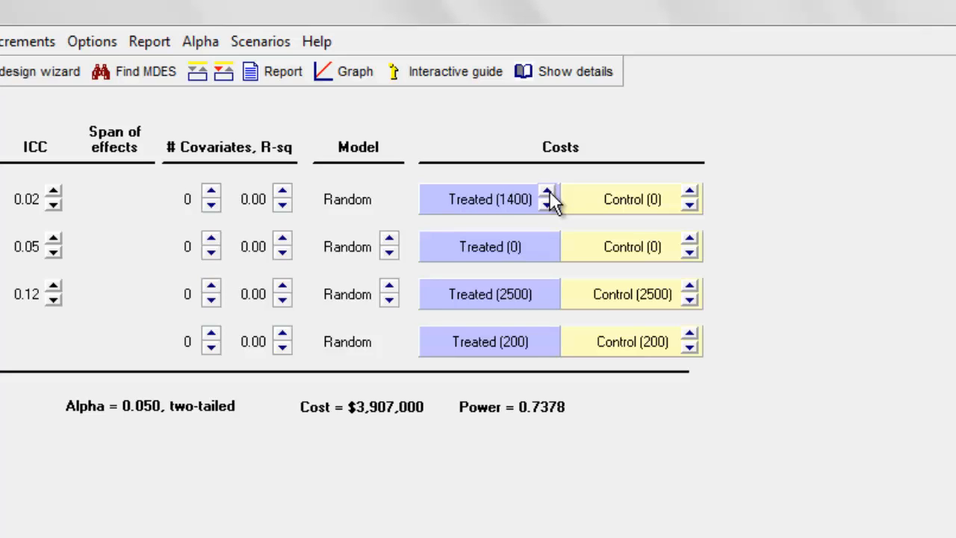
# Lower the cost of treated districts back to 0
pyautogui.tripleClick(547, 205)
pyautogui.tripleClick(547, 205)
pyautogui.tripleClick(547, 205)
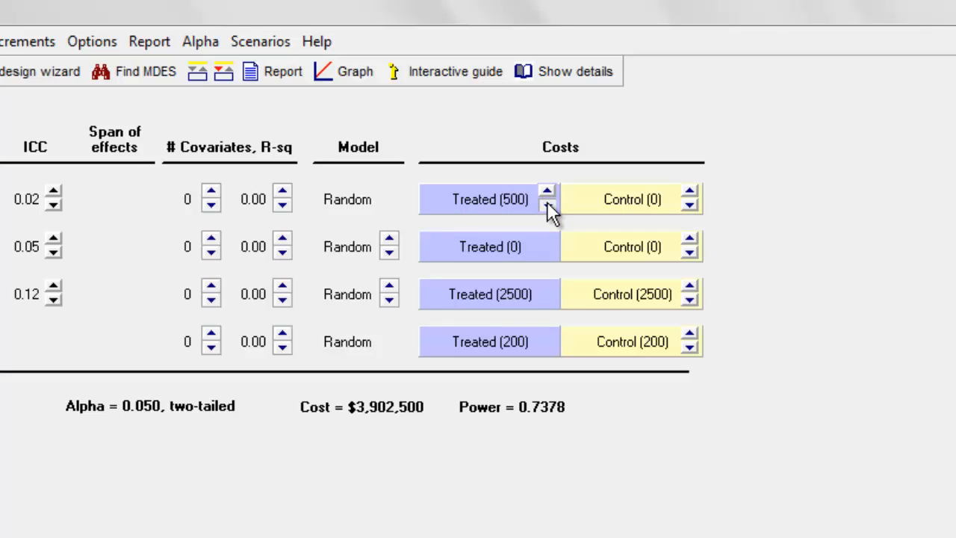
pyautogui.doubleClick(548, 204)
pyautogui.tripleClick(547, 204)
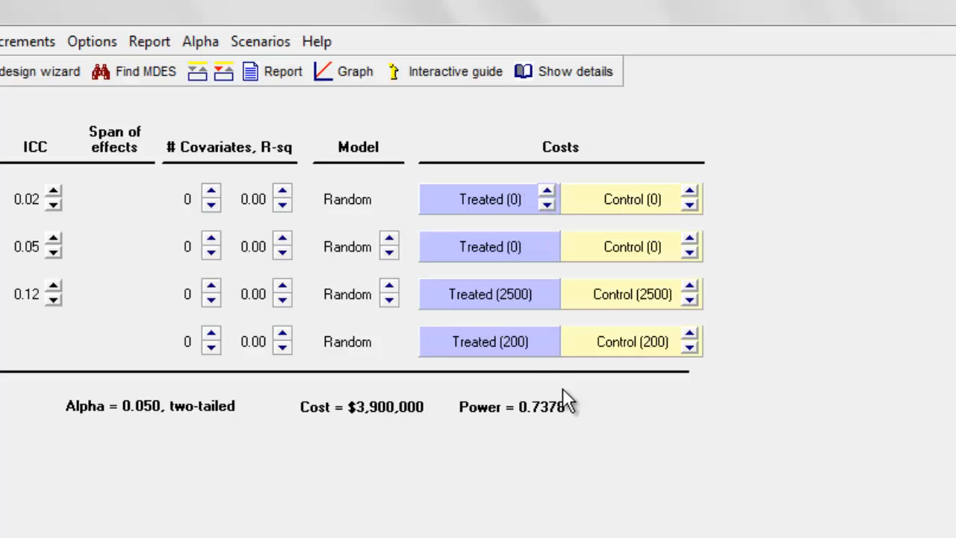
# Set the cost of students for each group separately, with a cost increment of 100
pyautogui.rightClick(528, 360)
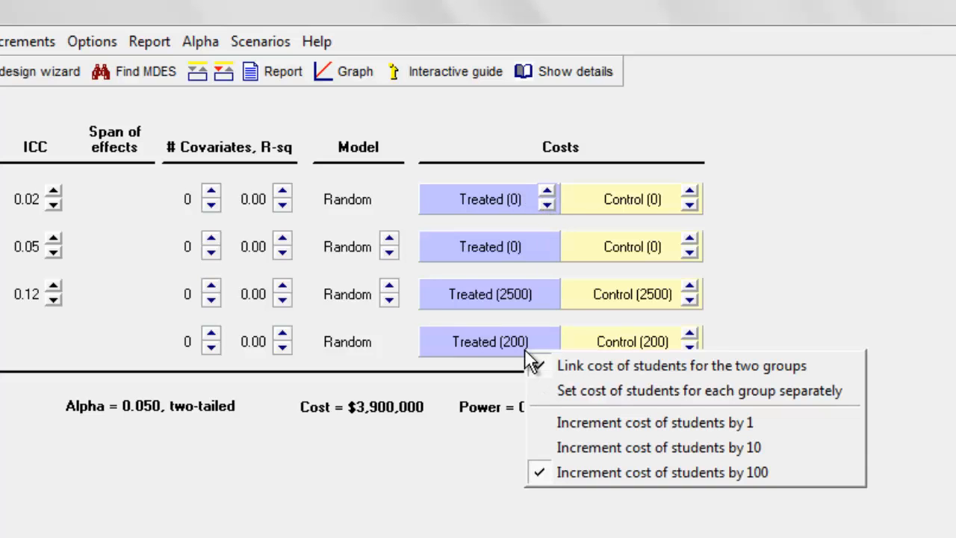
pyautogui.click(630, 466)
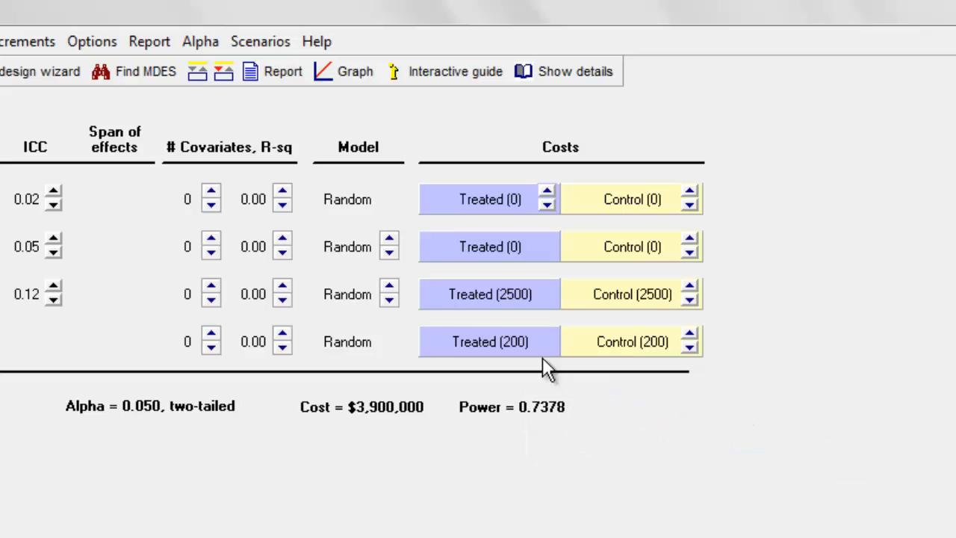
pyautogui.rightClick(540, 343)
pyautogui.click(578, 386)
# Raise the cost of treated students to 1000
pyautogui.click(547, 335)
pyautogui.click(547, 336)
pyautogui.click(547, 336)
pyautogui.click(548, 336)
pyautogui.click(547, 335)
pyautogui.click(547, 335)
pyautogui.click(548, 335)
pyautogui.click(547, 336)
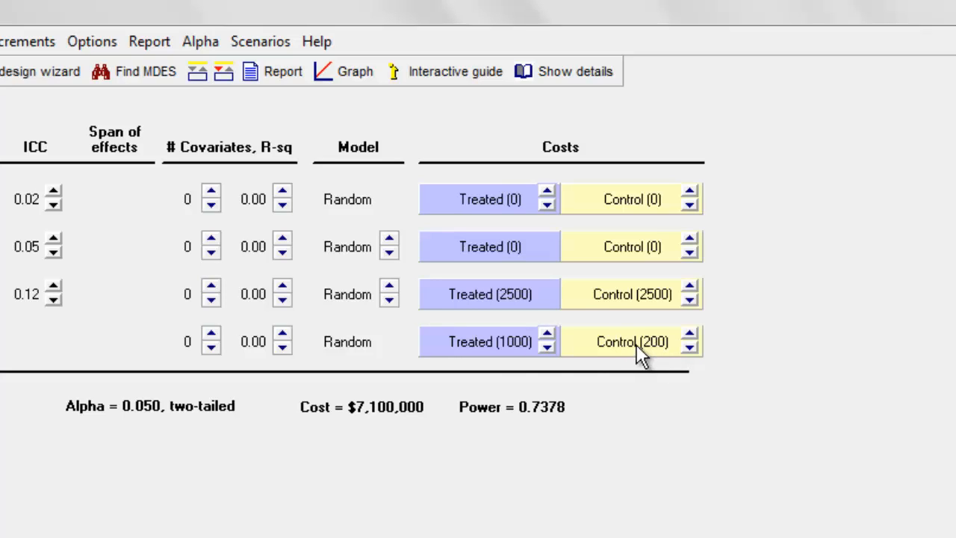
# Link the cost of districts for the two groups and try to compute the optimal design for 90% power
pyautogui.rightClick(579, 209)
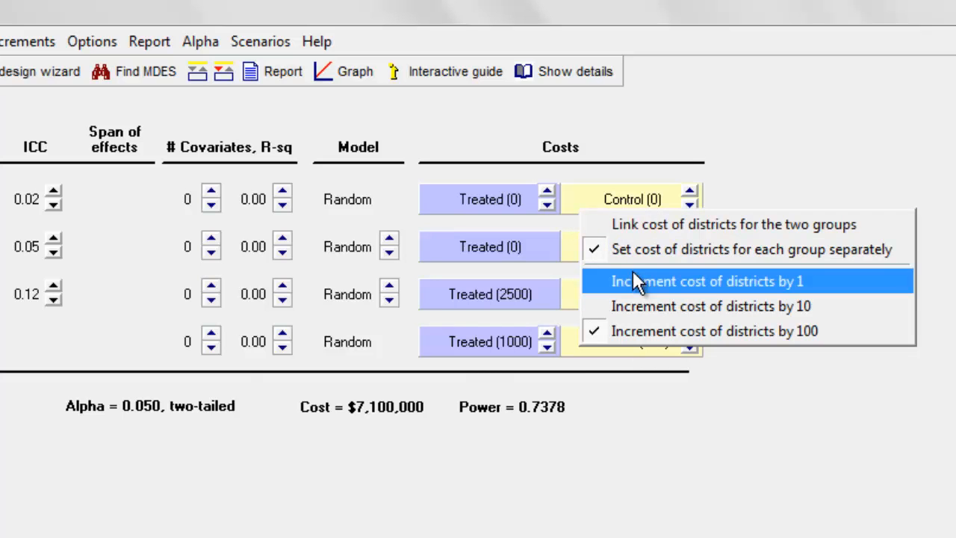
pyautogui.click(633, 225)
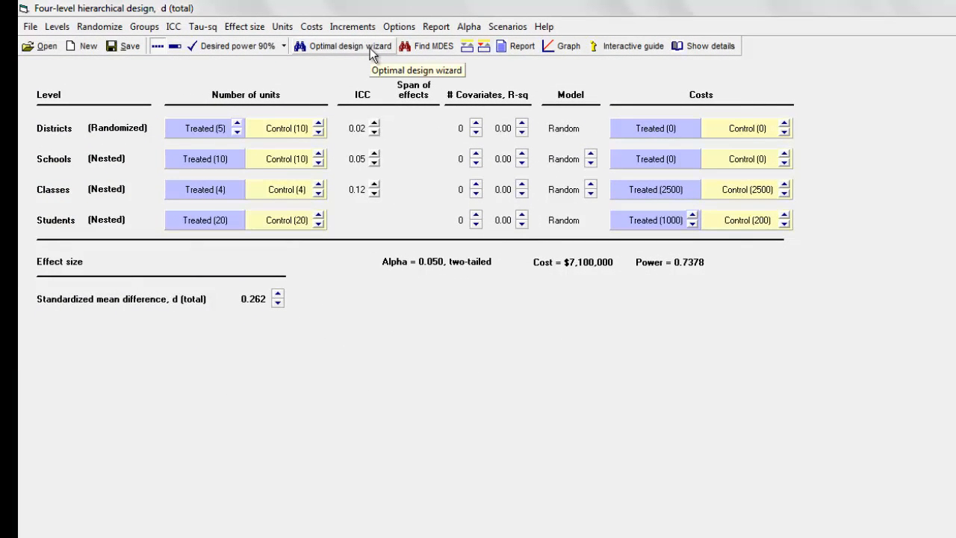
pyautogui.click(370, 48)
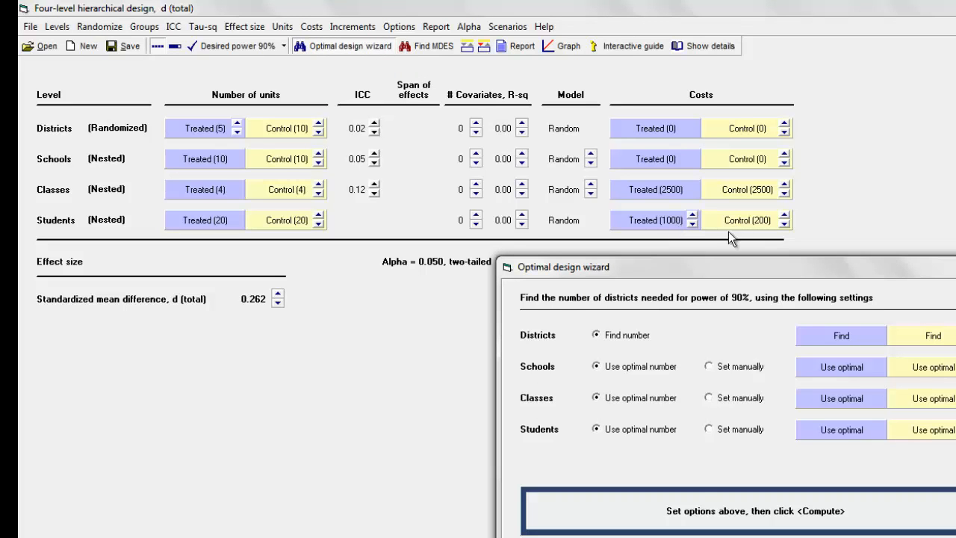
pyautogui.click(644, 513)
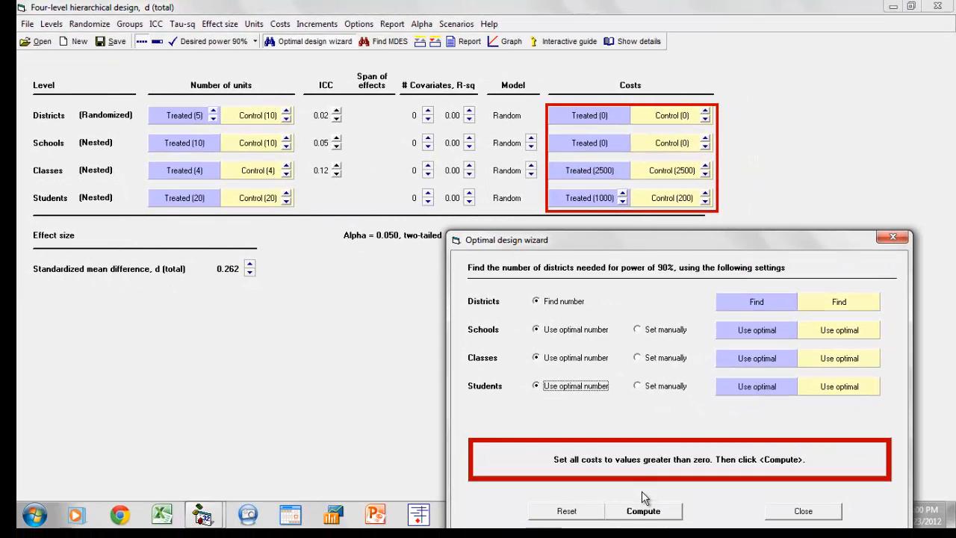
# Raise the linked cost of districts to 4000 for both groups, using a cost increment of 100
pyautogui.rightClick(688, 120)
pyautogui.click(729, 185)
pyautogui.click(706, 113)
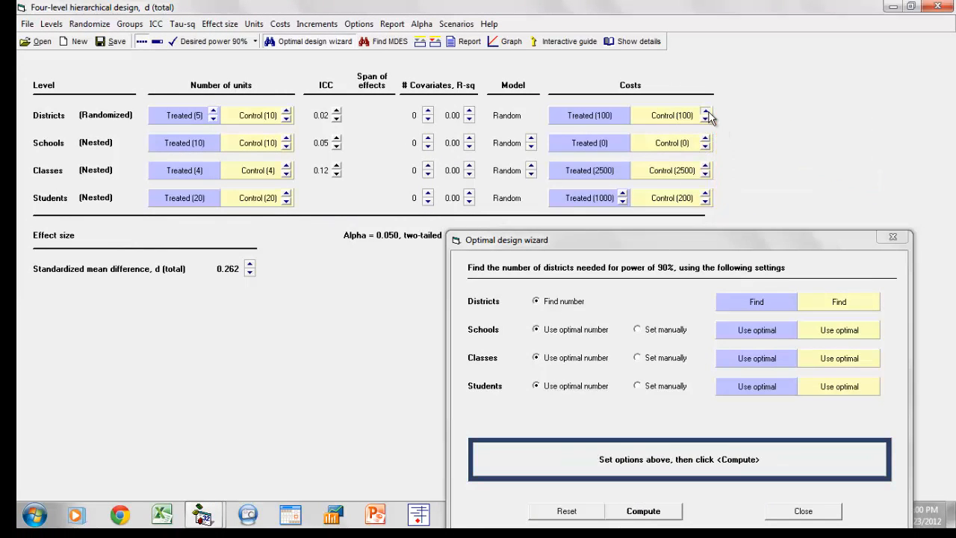
pyautogui.click(706, 112)
pyautogui.click(706, 113)
pyautogui.click(705, 113)
pyautogui.click(705, 113)
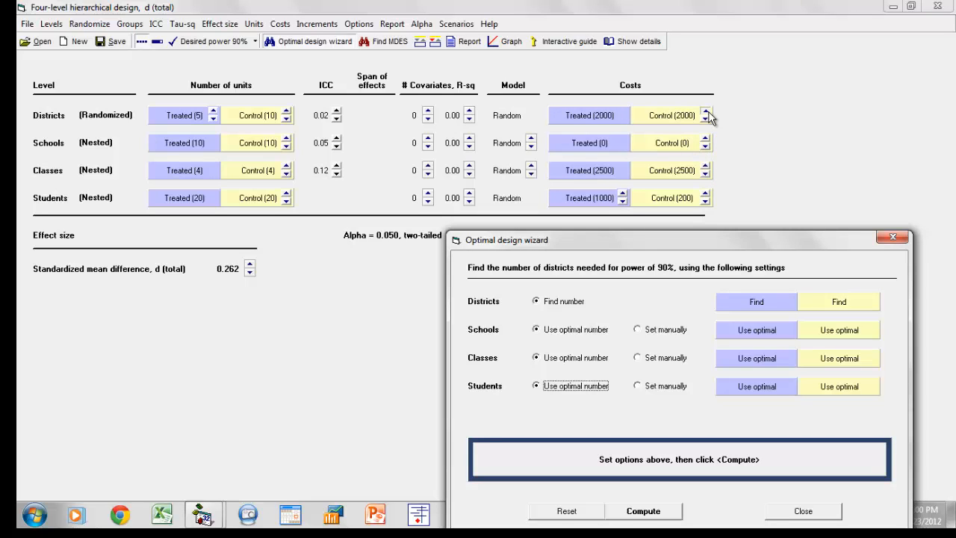
pyautogui.click(706, 113)
pyautogui.click(706, 113)
pyautogui.click(705, 113)
pyautogui.click(706, 113)
pyautogui.click(706, 113)
pyautogui.click(705, 112)
pyautogui.click(706, 113)
pyautogui.click(706, 112)
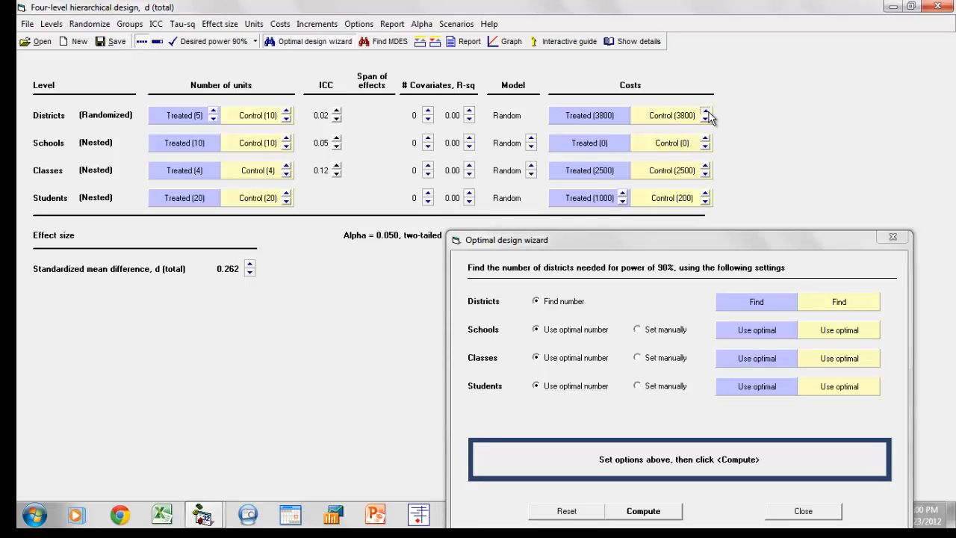
pyautogui.click(706, 112)
# Change the cost increment of schools to 100 and raise their linked cost to 2000 for both groups
pyautogui.click(686, 147)
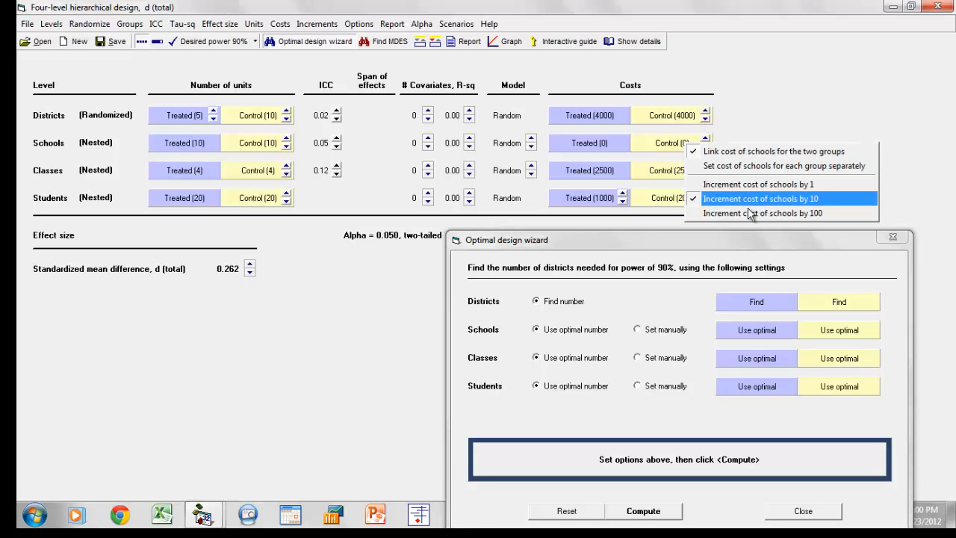
pyautogui.click(751, 209)
pyautogui.click(706, 139)
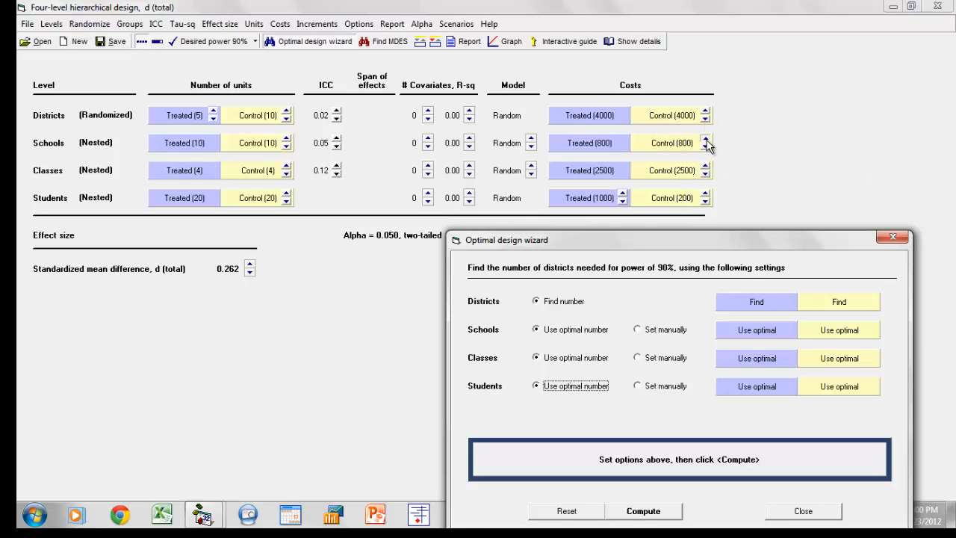
pyautogui.click(705, 140)
pyautogui.click(706, 140)
pyautogui.click(705, 140)
pyautogui.click(706, 140)
pyautogui.click(705, 140)
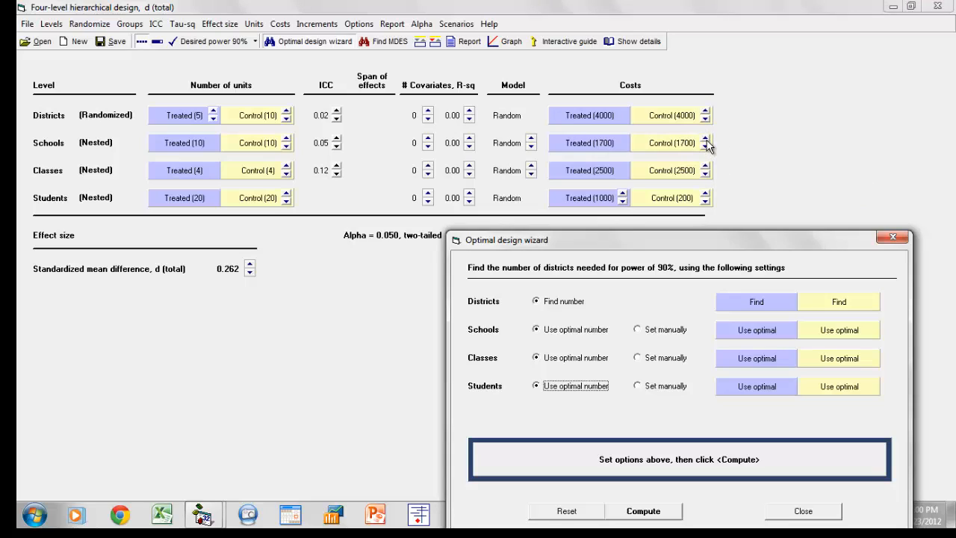
pyautogui.click(706, 140)
pyautogui.click(706, 140)
# Lower the linked cost of classes to 800 for both groups
pyautogui.click(705, 174)
pyautogui.click(706, 174)
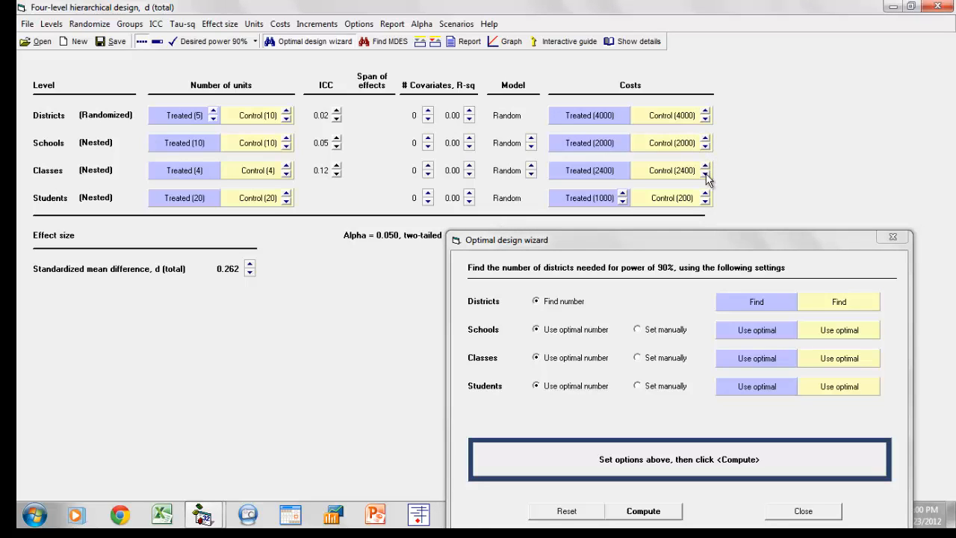
pyautogui.click(706, 174)
pyautogui.click(706, 174)
pyautogui.click(706, 174)
pyautogui.click(705, 174)
pyautogui.click(706, 174)
pyautogui.click(706, 174)
pyautogui.click(706, 174)
pyautogui.click(706, 174)
pyautogui.click(706, 174)
pyautogui.click(705, 174)
pyautogui.click(706, 174)
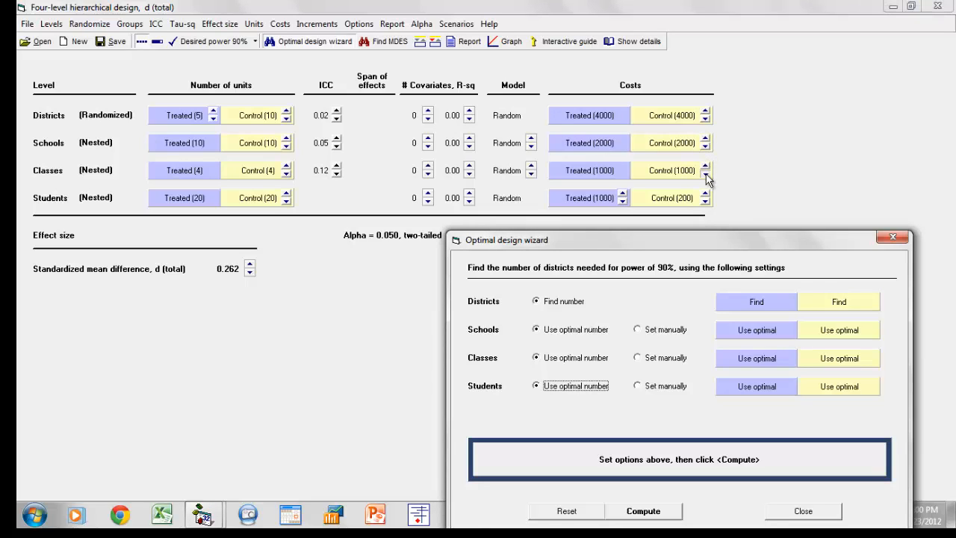
pyautogui.click(706, 174)
pyautogui.click(706, 174)
pyautogui.click(706, 174)
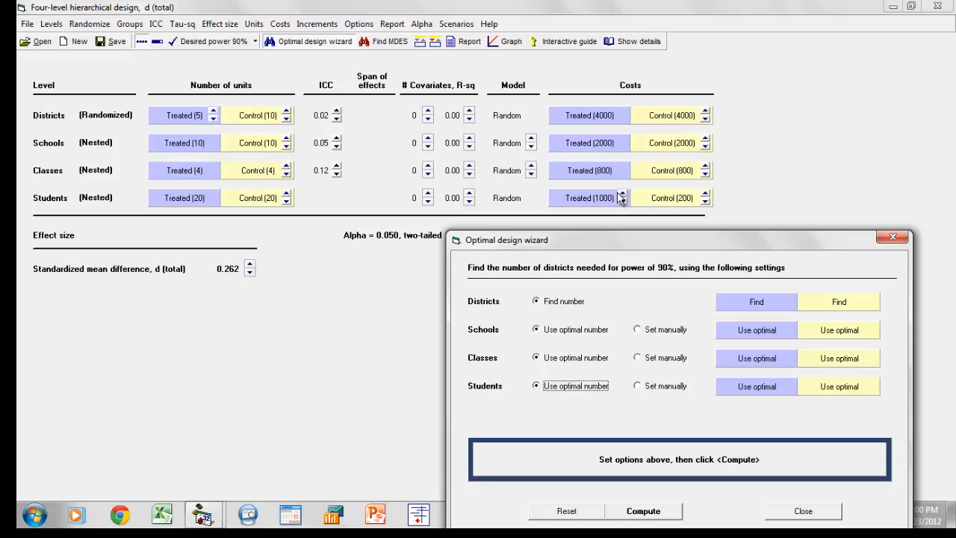
# Compute the optimal design for 90% power, paste its unit numbers into the main screen, and close the wizard
pyautogui.click(644, 511)
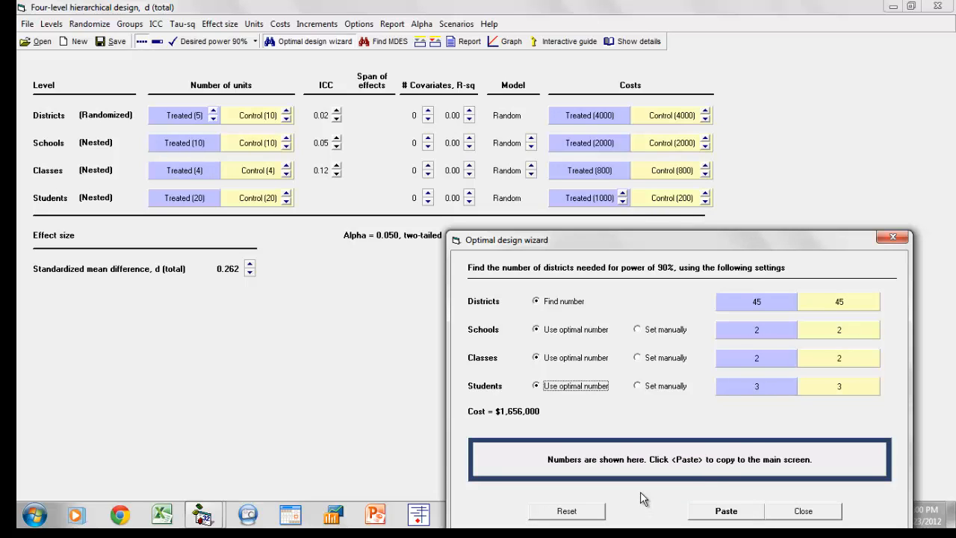
pyautogui.click(726, 510)
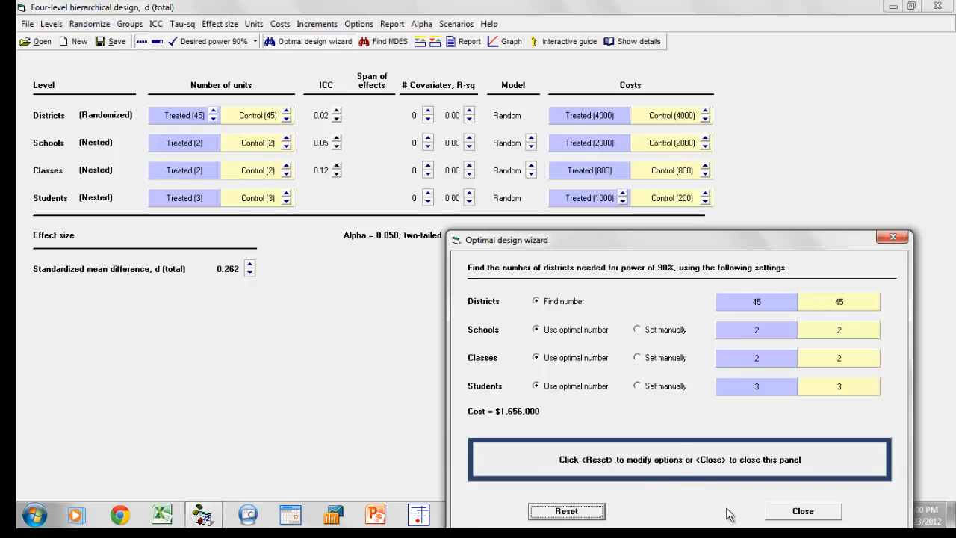
pyautogui.click(782, 516)
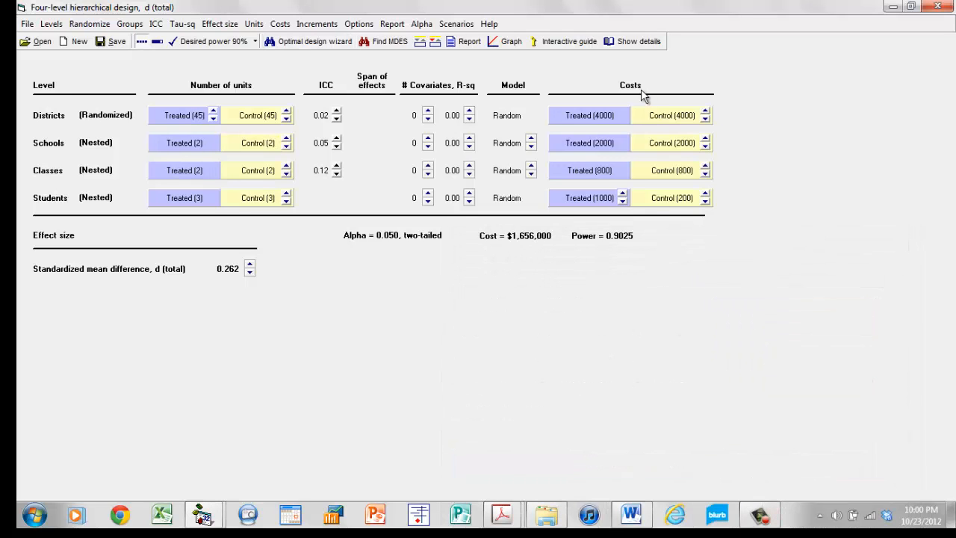